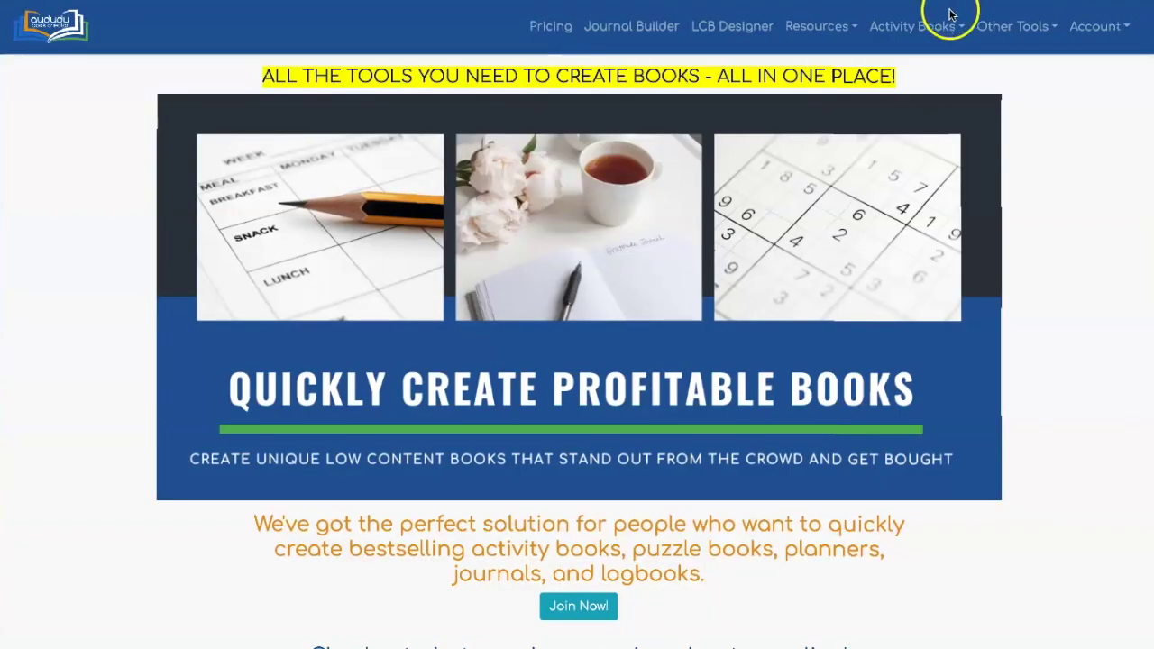
- Open the Word Search Puzzle Tool from Activity Books and show its Title/Words Settings
click(929, 26)
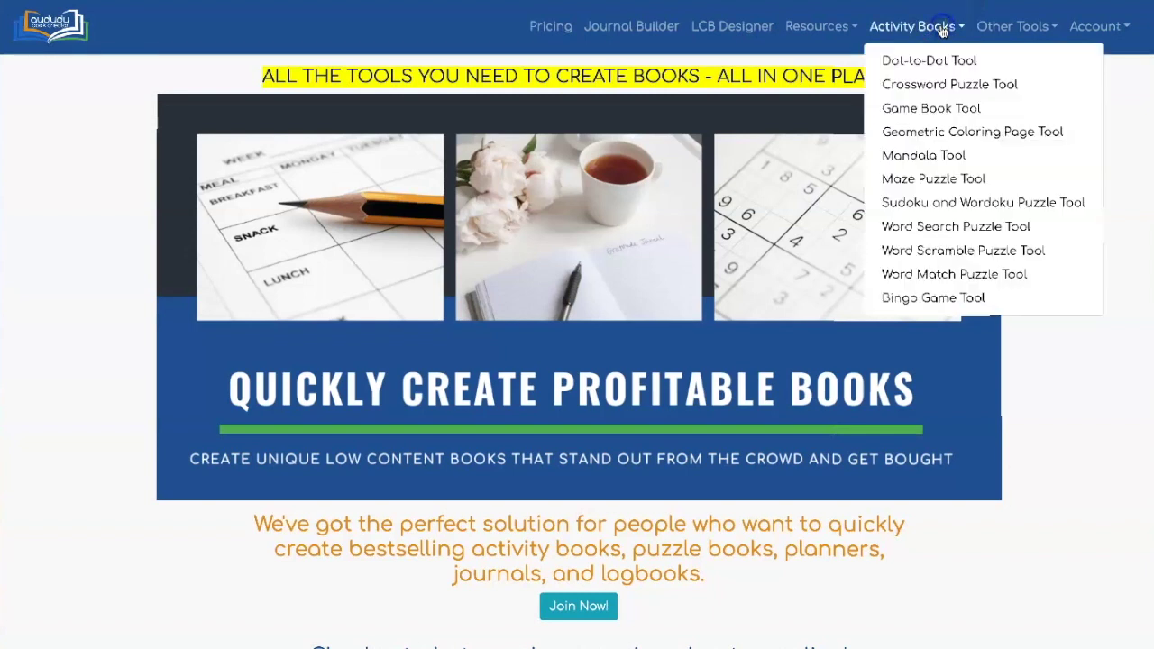
click(940, 230)
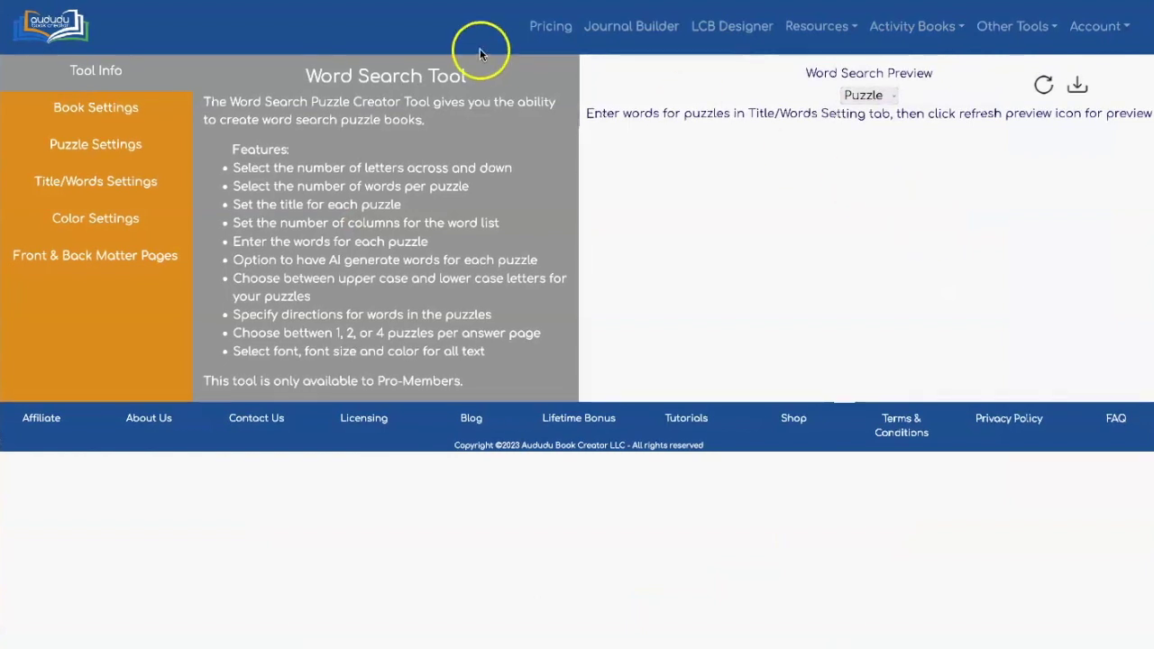
click(132, 182)
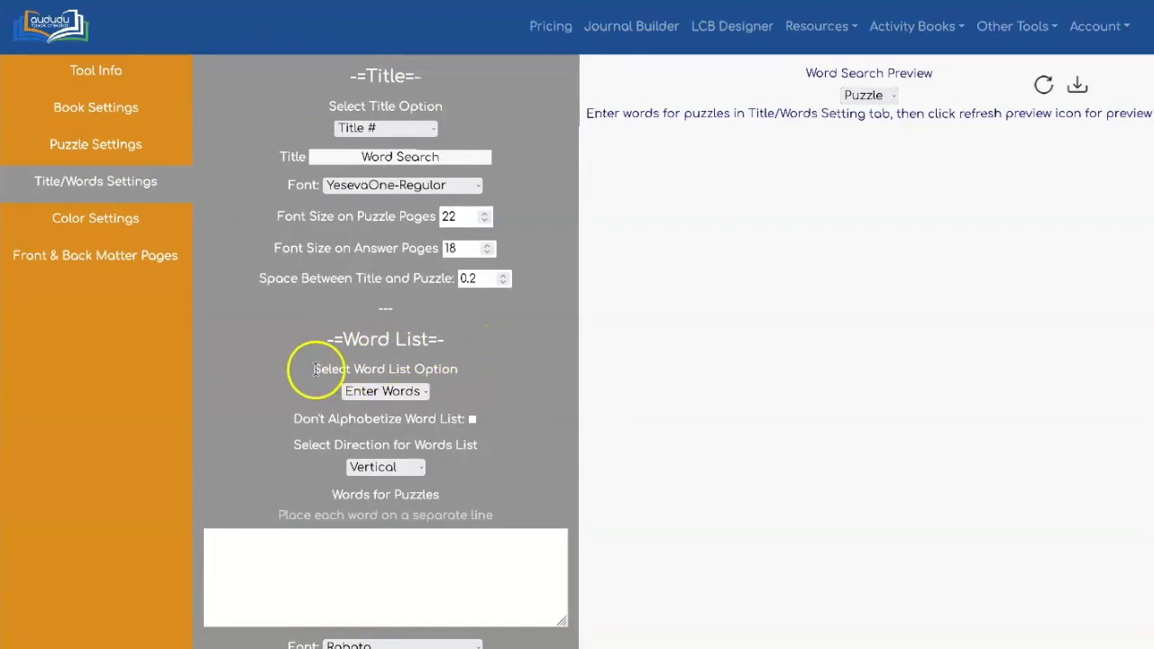
- Switch the word list source from Enter Words to Use AI, reviewing Puzzle Settings along the way
drag(314, 368, 460, 373)
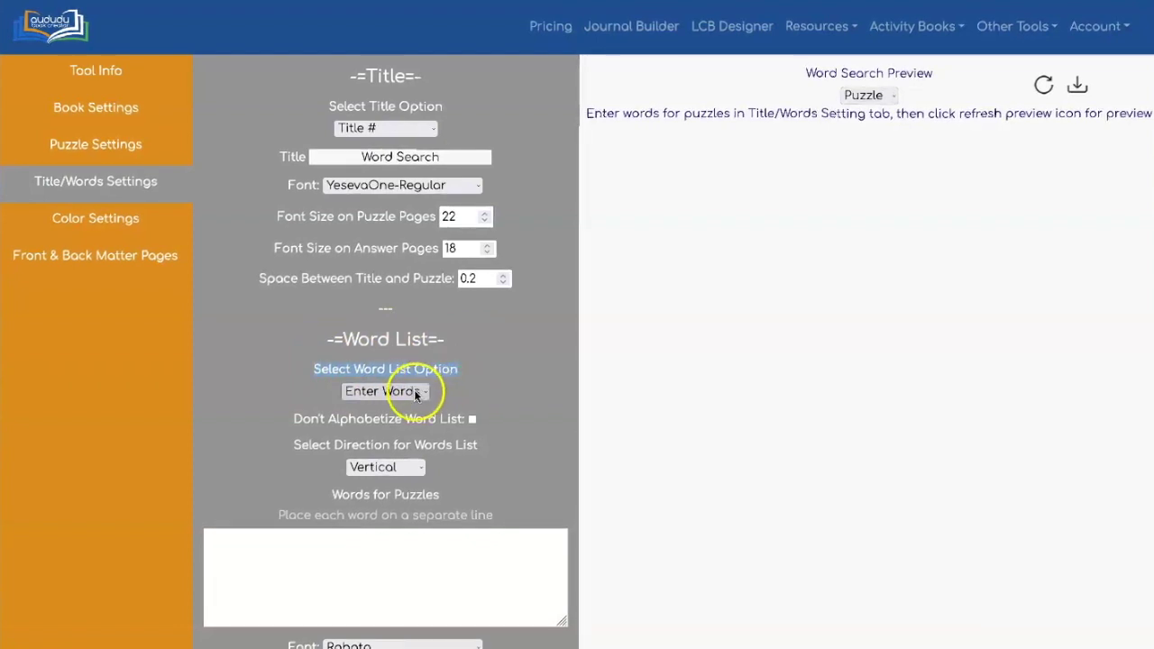
click(414, 394)
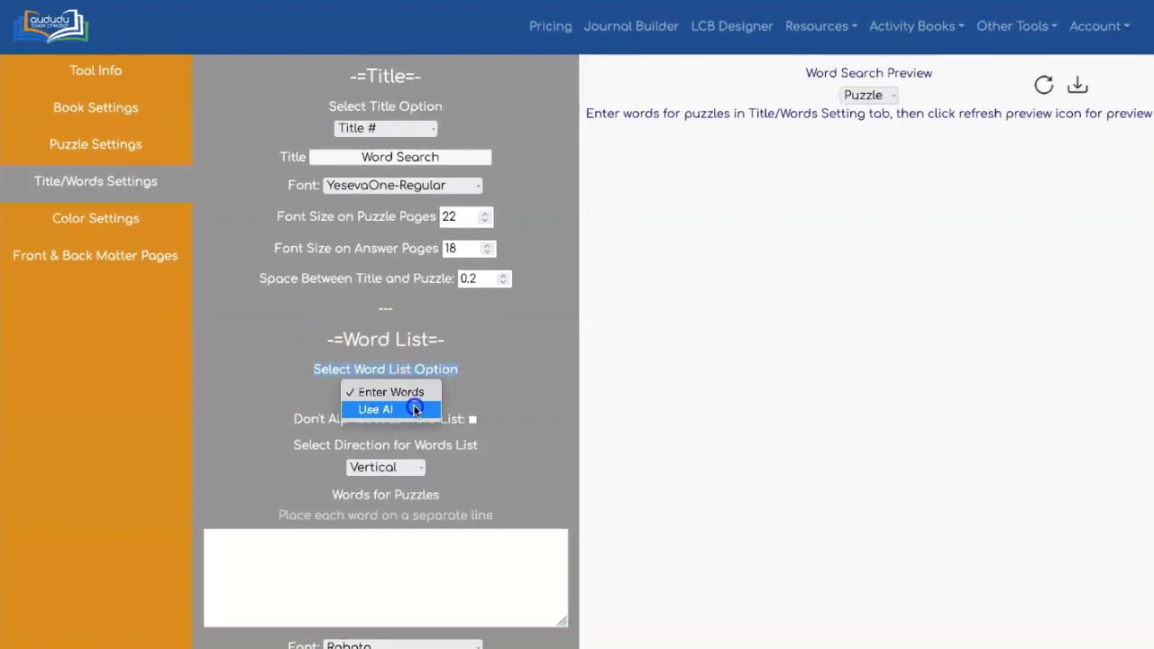
click(414, 410)
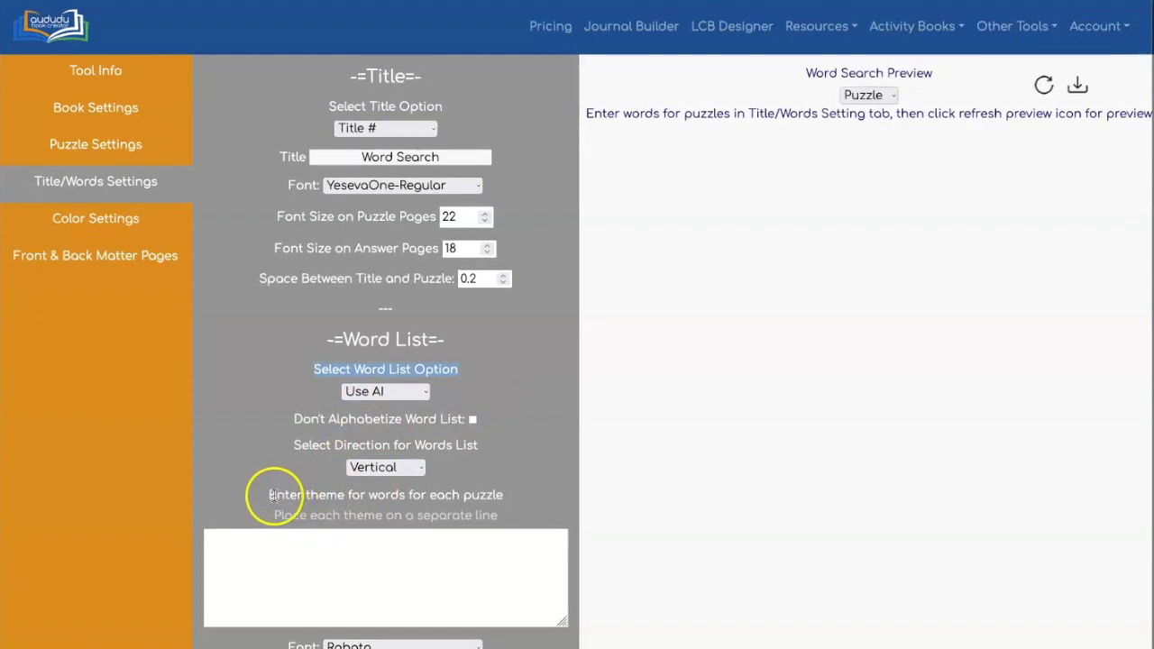
drag(271, 495, 492, 496)
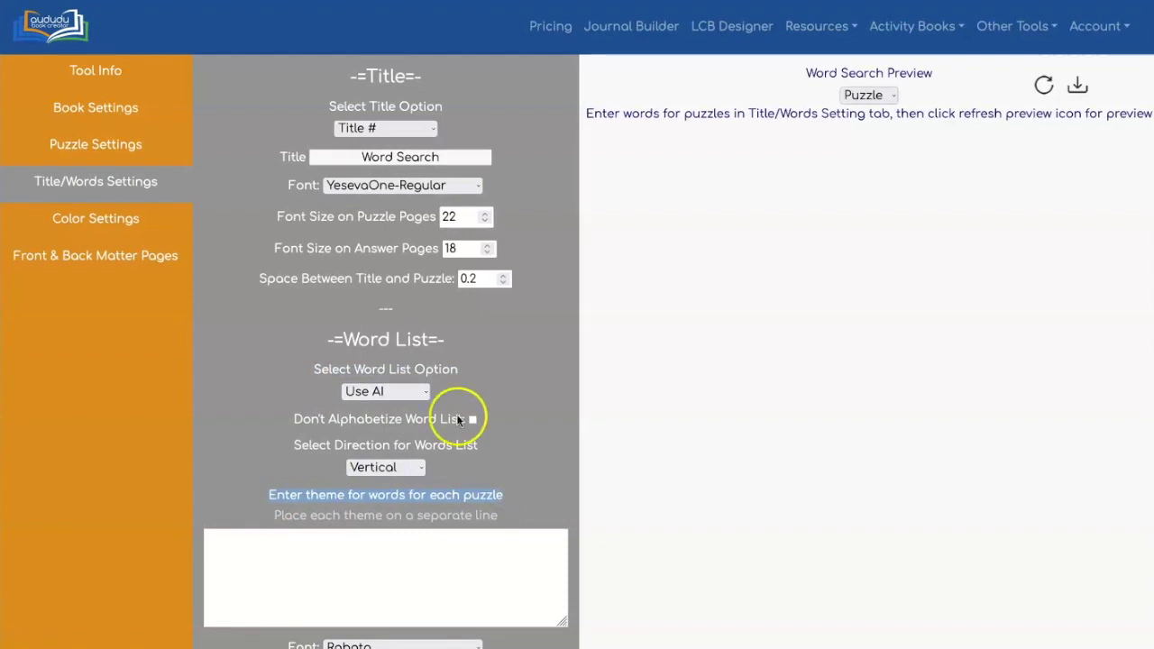
click(96, 142)
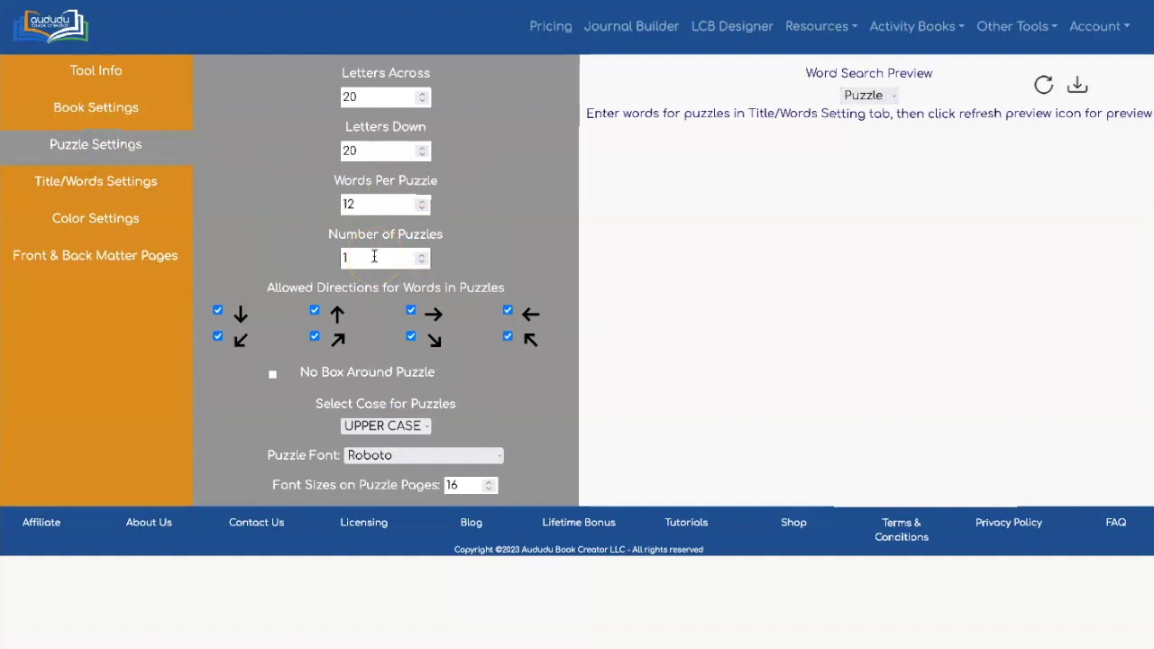
click(120, 183)
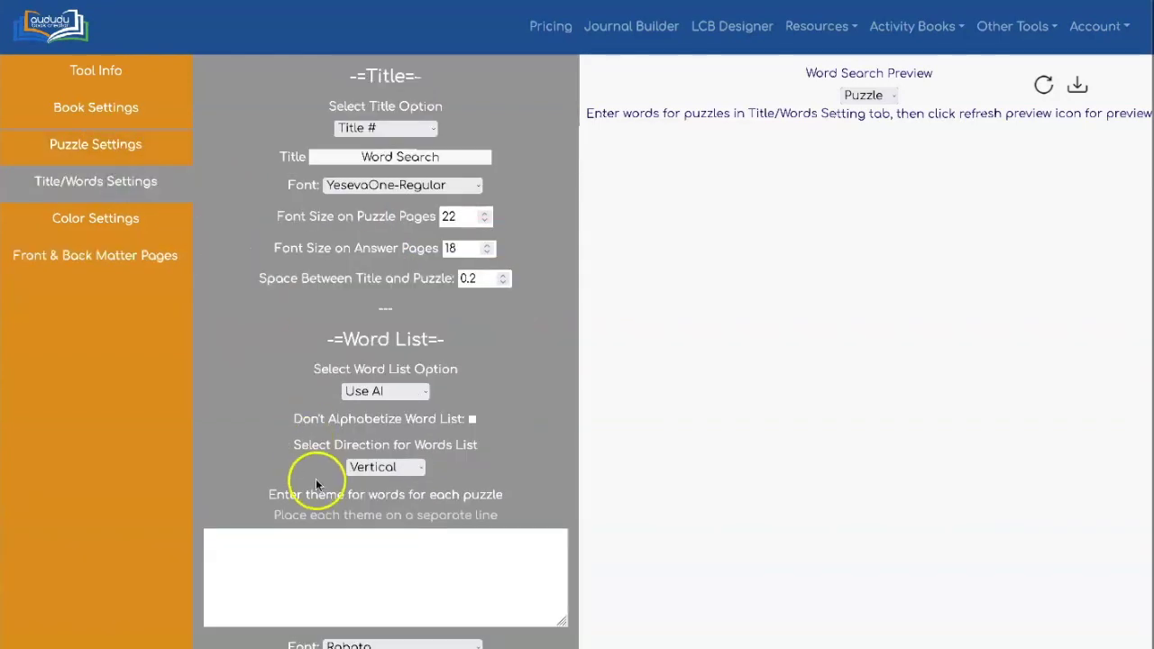
click(301, 547)
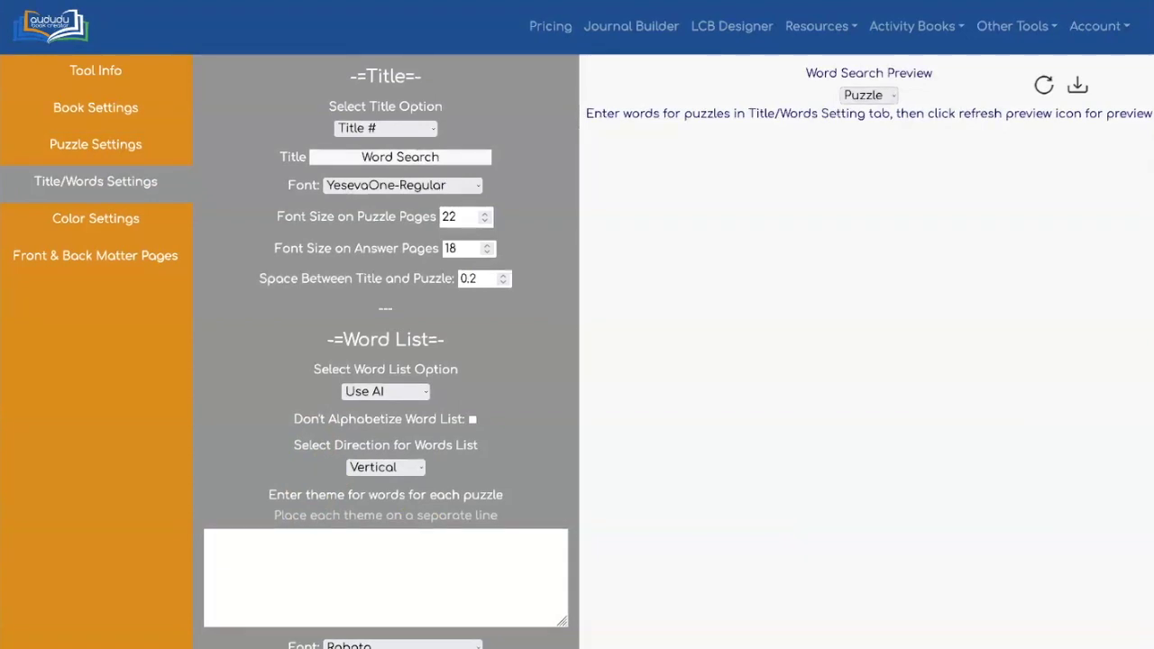
- Enter the theme 'colors' and refresh the preview to generate color words like Blue and Teal
click(448, 580)
text(colors)
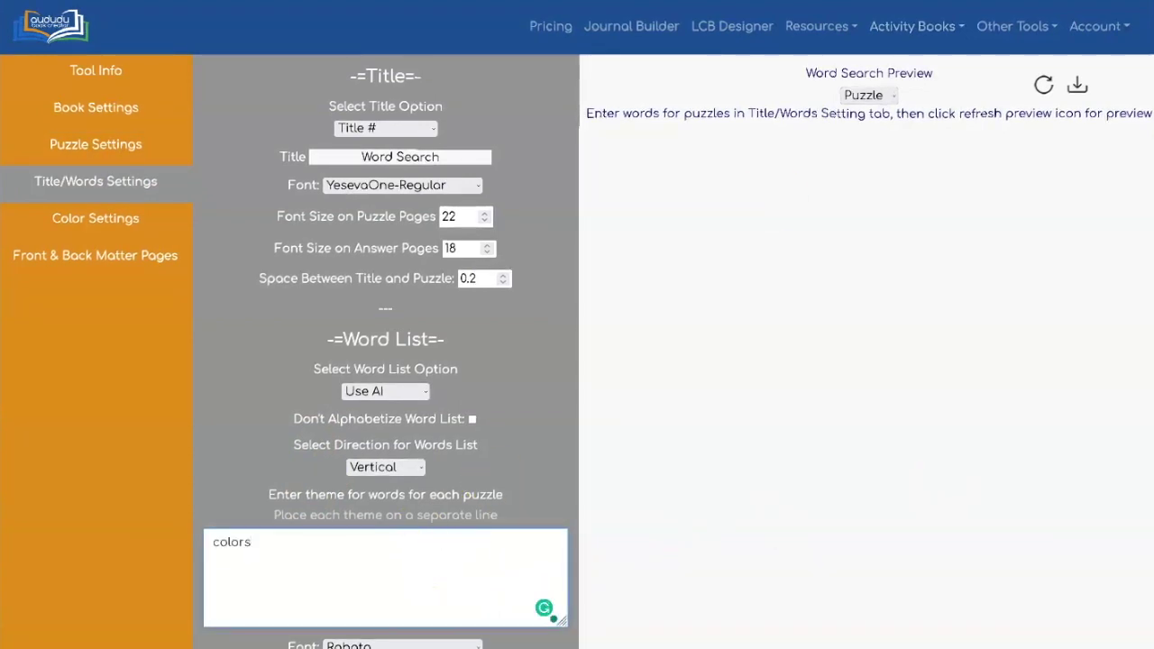
click(1044, 84)
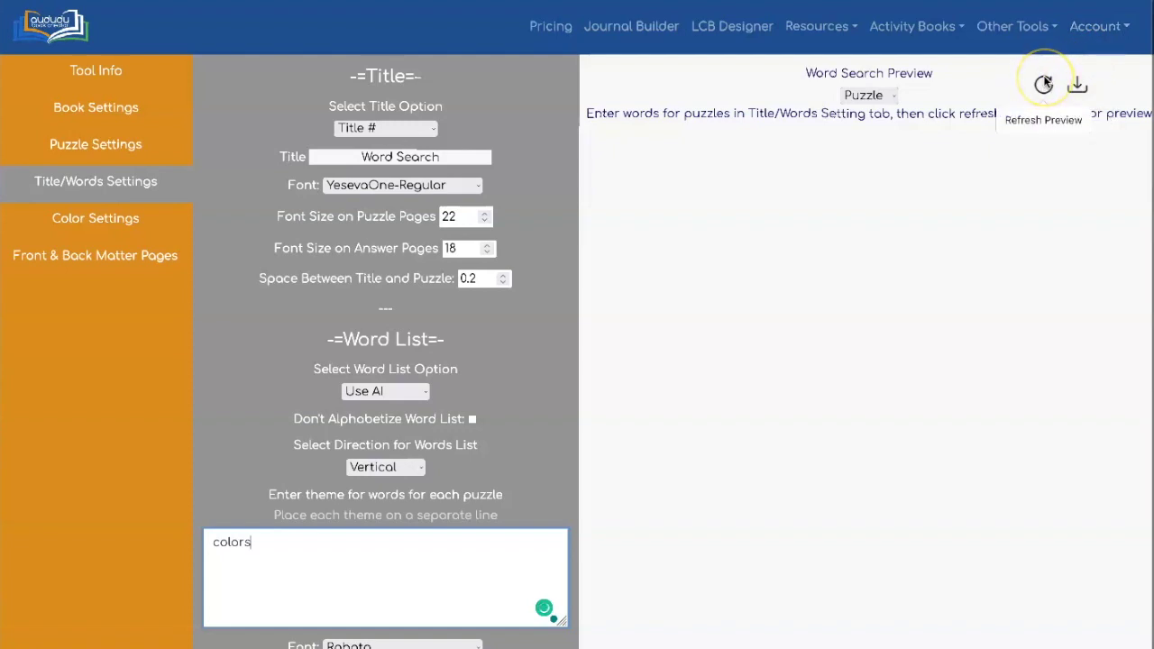
click(1043, 83)
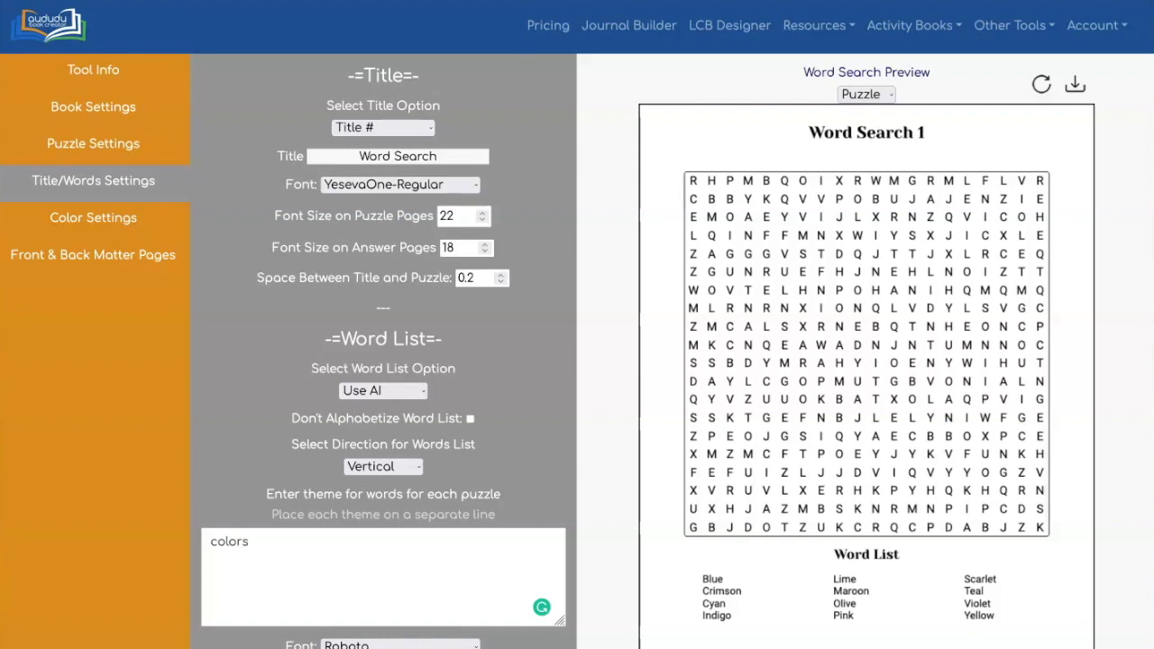
- Change the theme to 'simple colors for kids ages 6 to 8' and refresh the preview
click(259, 542)
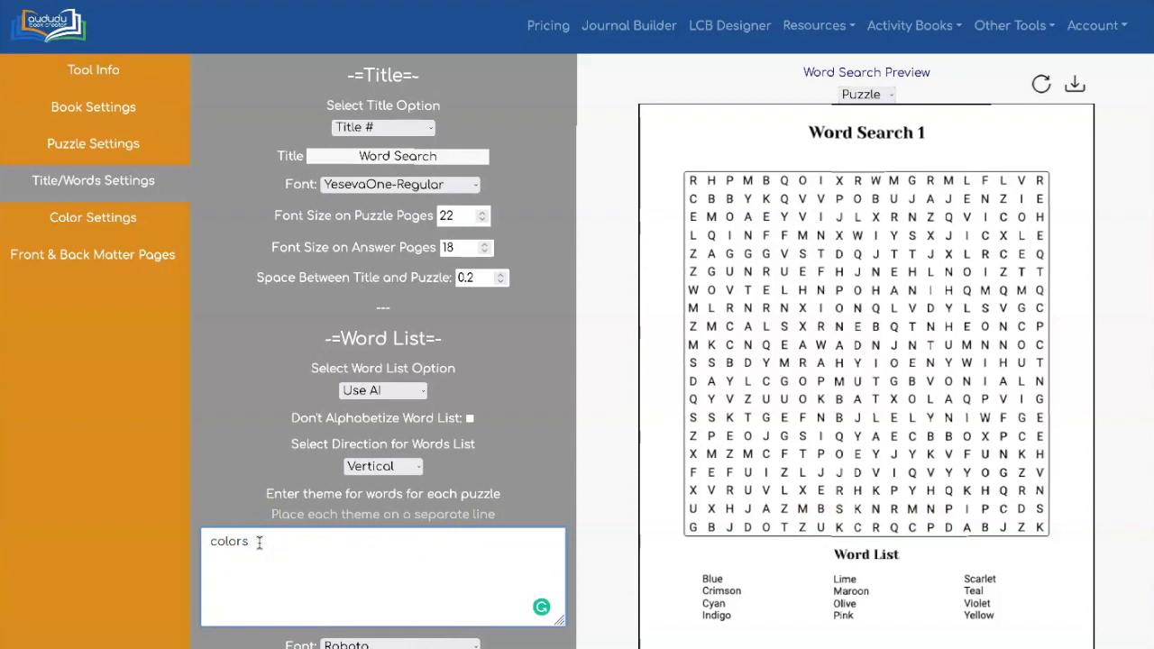
click(227, 544)
click(213, 541)
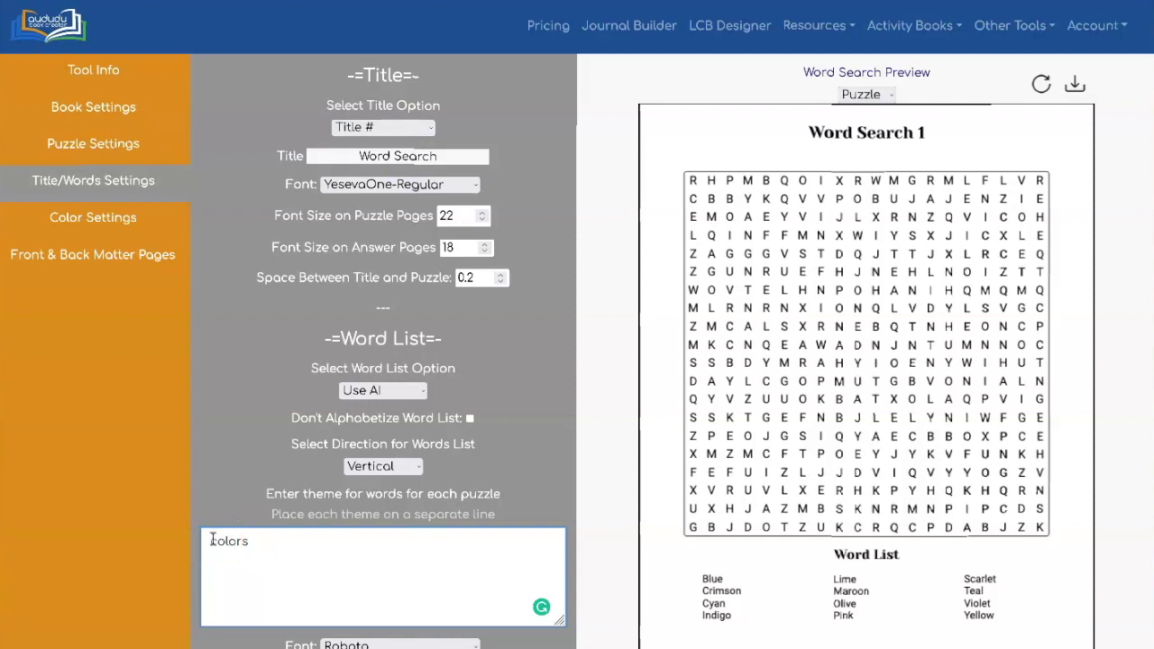
click(209, 543)
text(simple)
click(327, 544)
text(for kids)
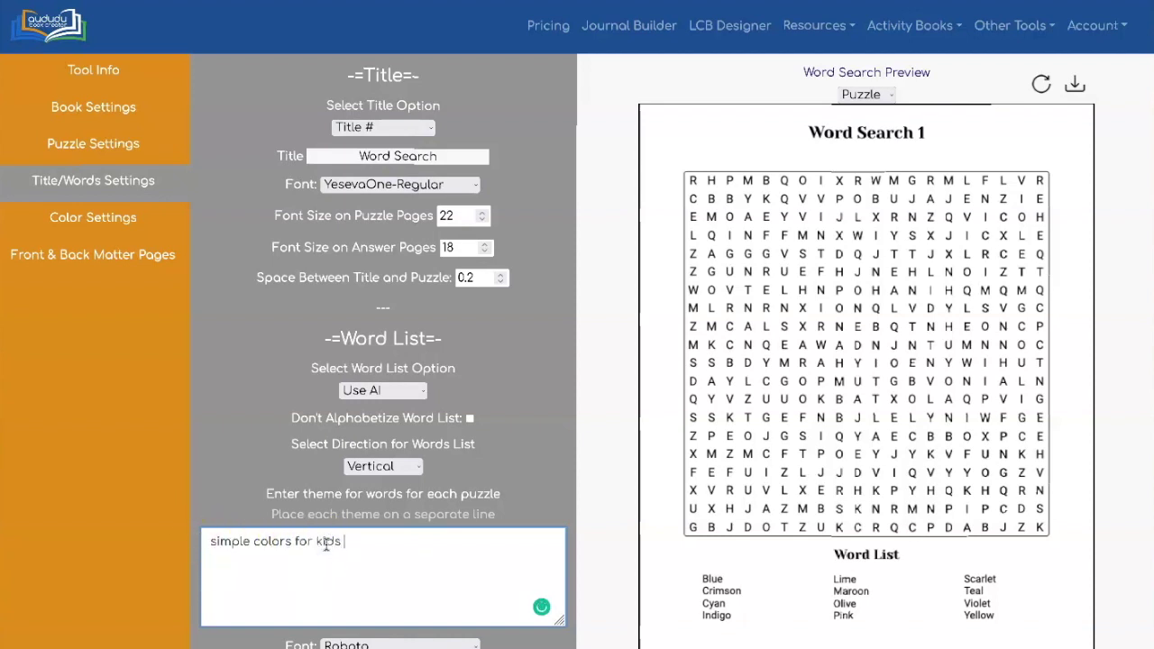
text( ages 6 to 8)
click(1041, 83)
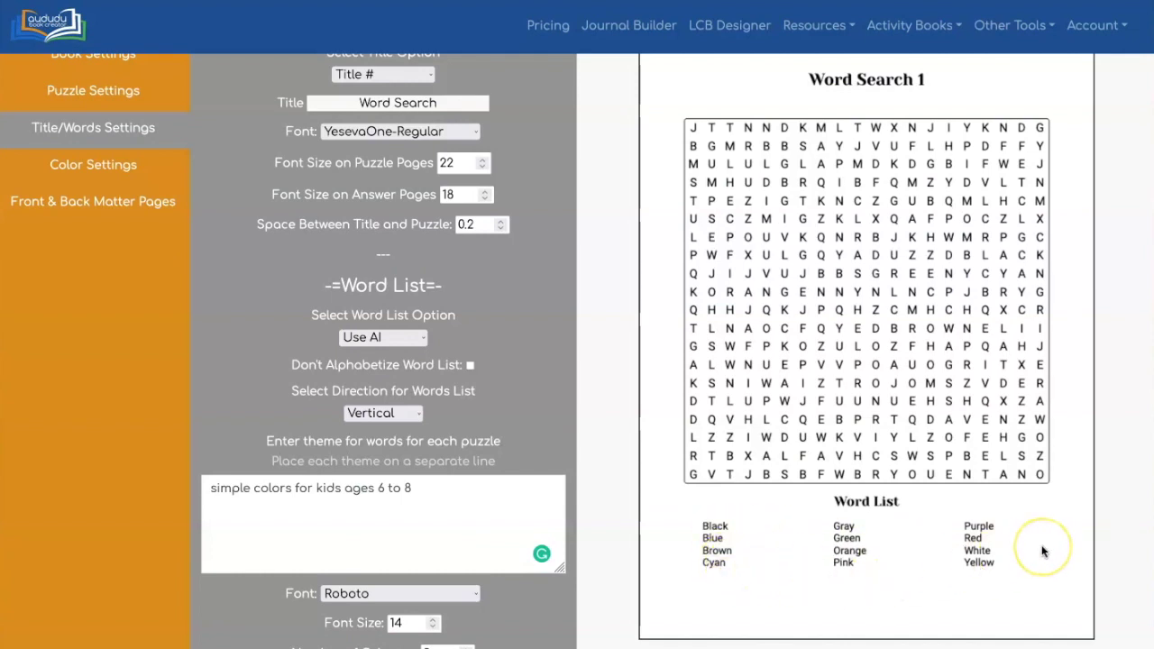
- Rewrite the theme as 'obscure colors for adults' and refresh the preview to get Amaranth and Chartreuse
drag(431, 487, 198, 480)
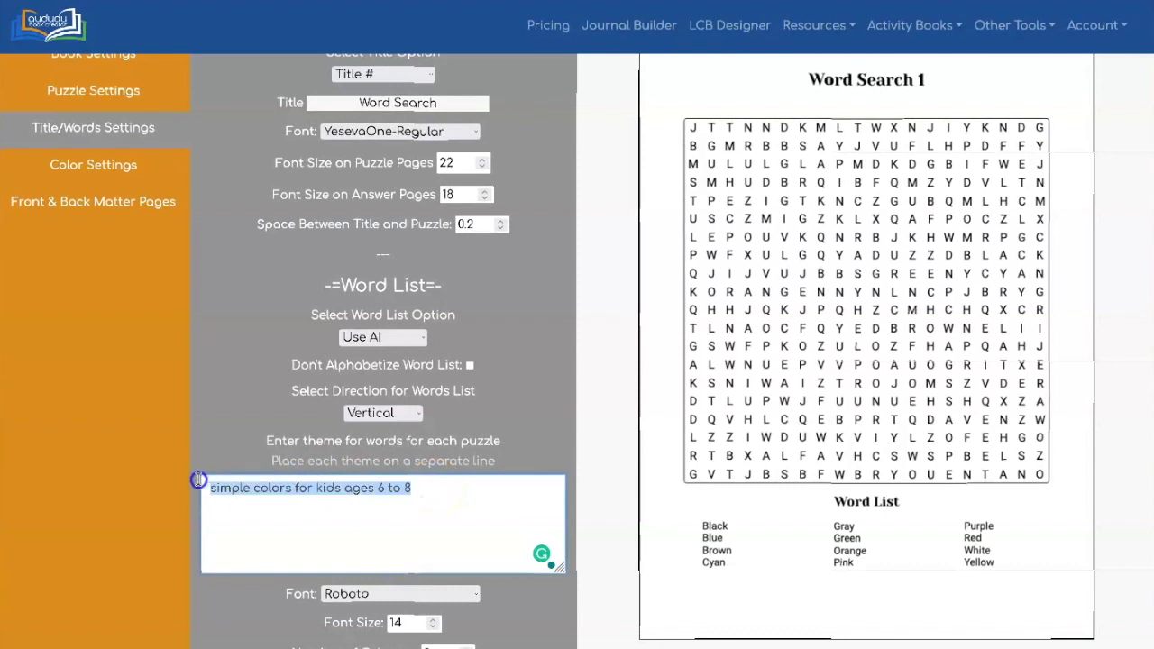
click(236, 485)
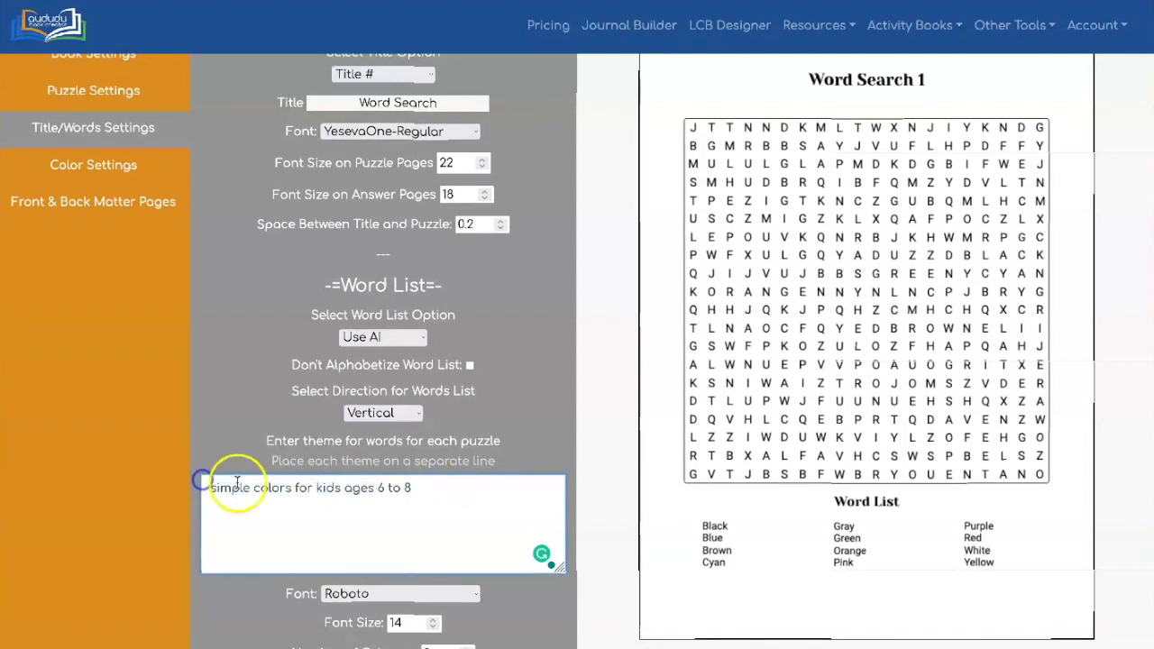
double_click(236, 484)
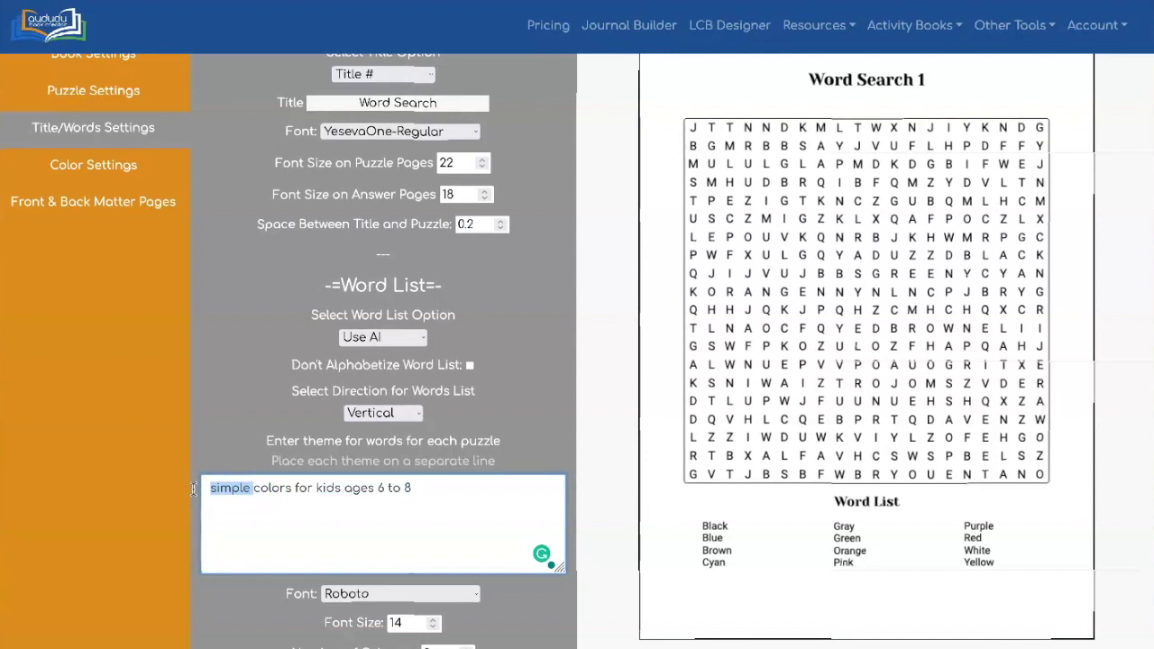
text(obscure)
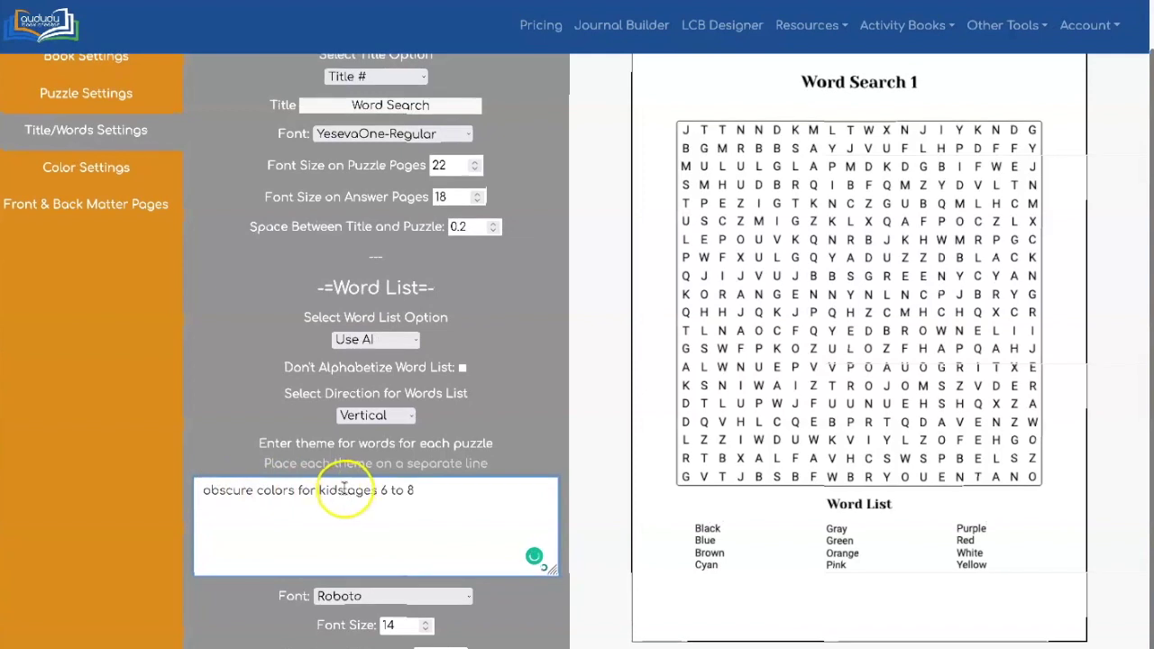
drag(317, 497, 427, 500)
text(adults)
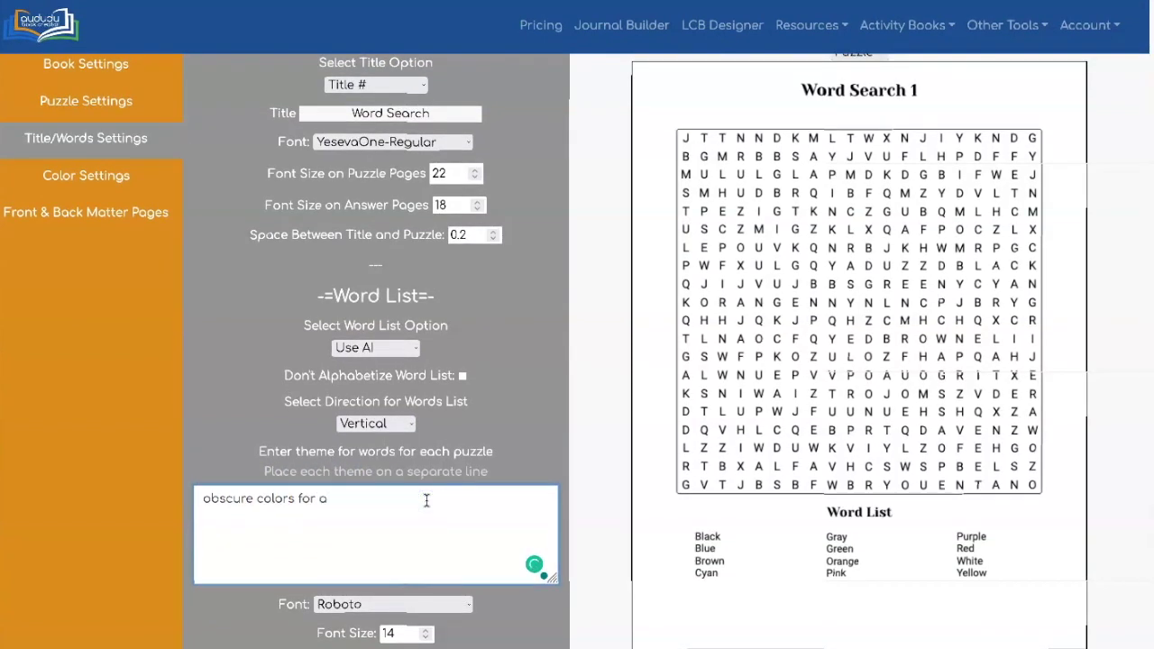
click(1016, 306)
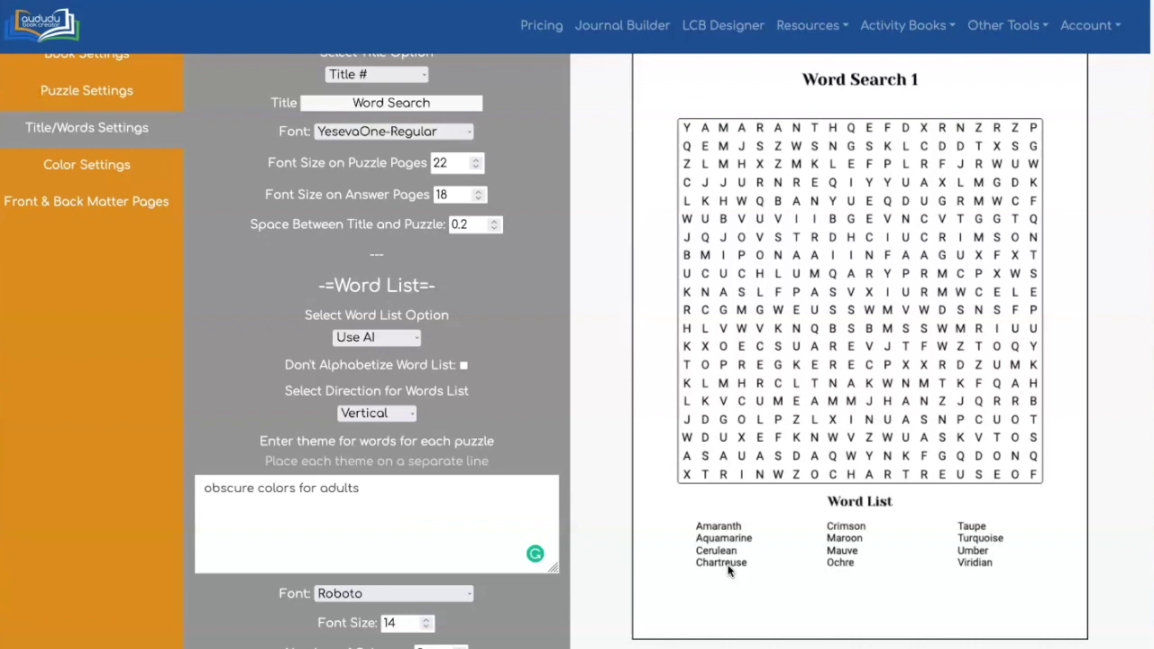
drag(451, 484, 186, 484)
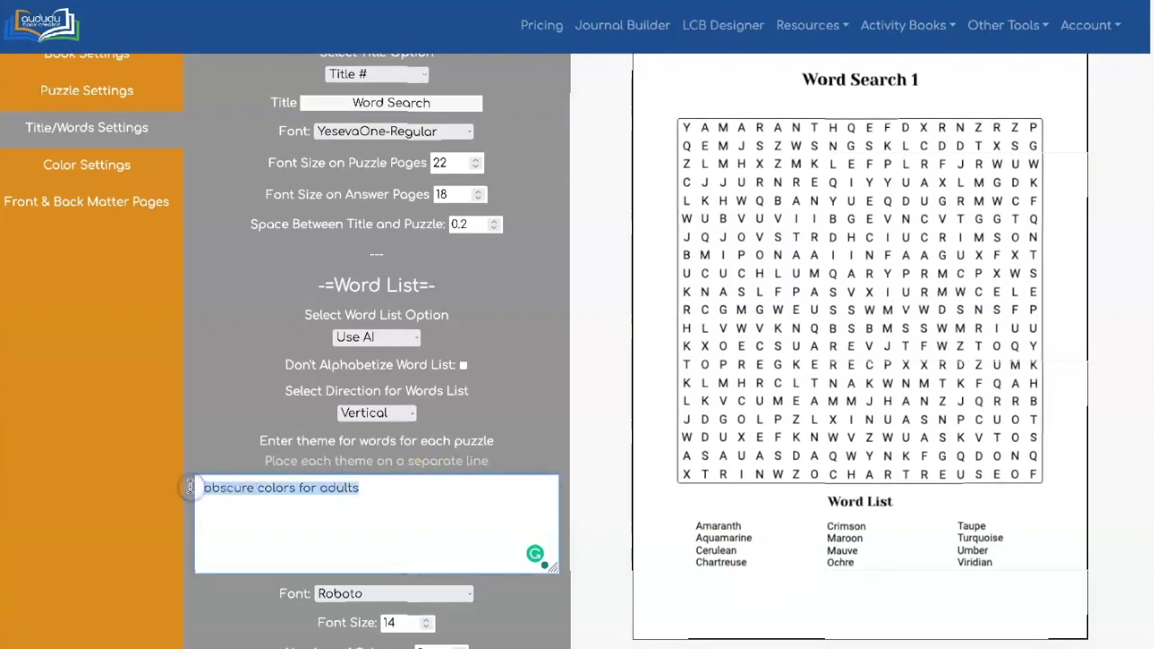
- Replace the theme with four lines: simple colors, numbers, shapes and flowers for kids 6-8
click(392, 488)
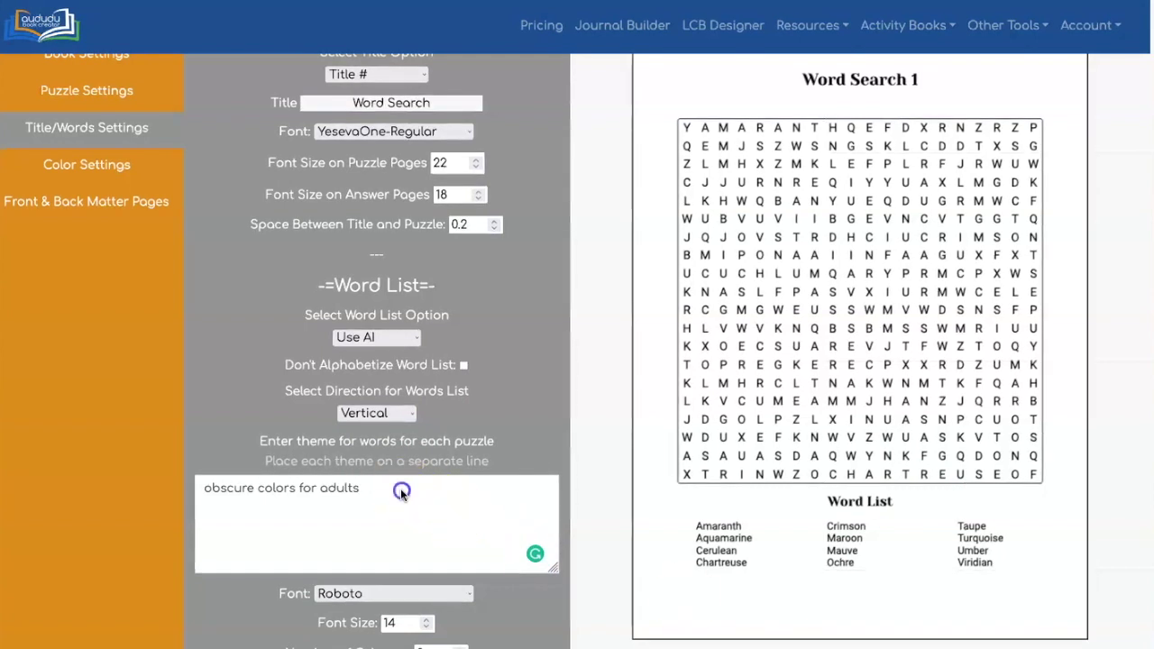
drag(400, 485, 174, 483)
text(colors numbers shapes flowers)
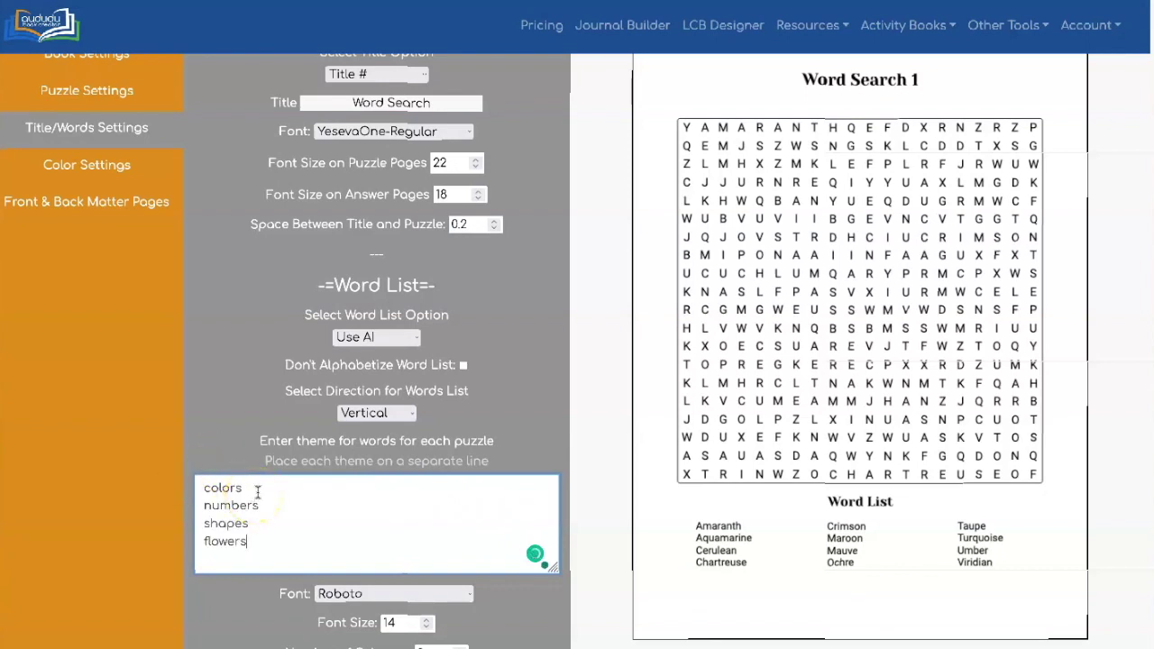
click(200, 488)
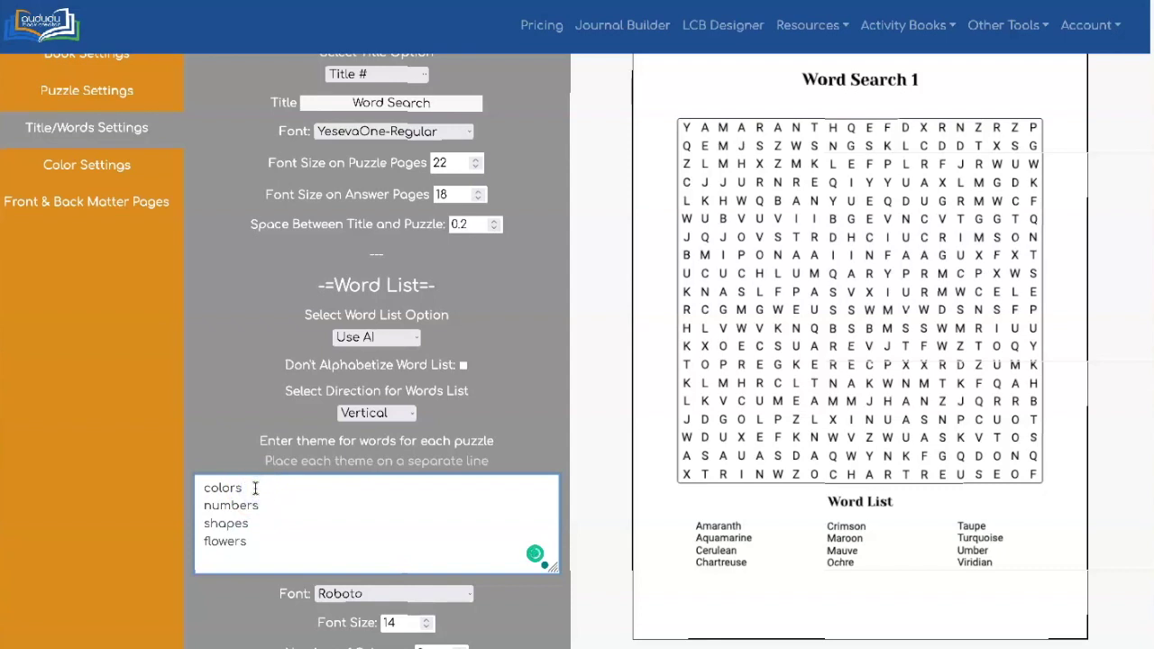
text(for kids 6)
key(ctrl+z)
drag(303, 497, 172, 485)
text(simple colors for kids 6-8 simple numbers for kids 6-8 simple shapes for kids 6-8 simple lowers for kids 6-8)
scroll(992, 85, up, 1)
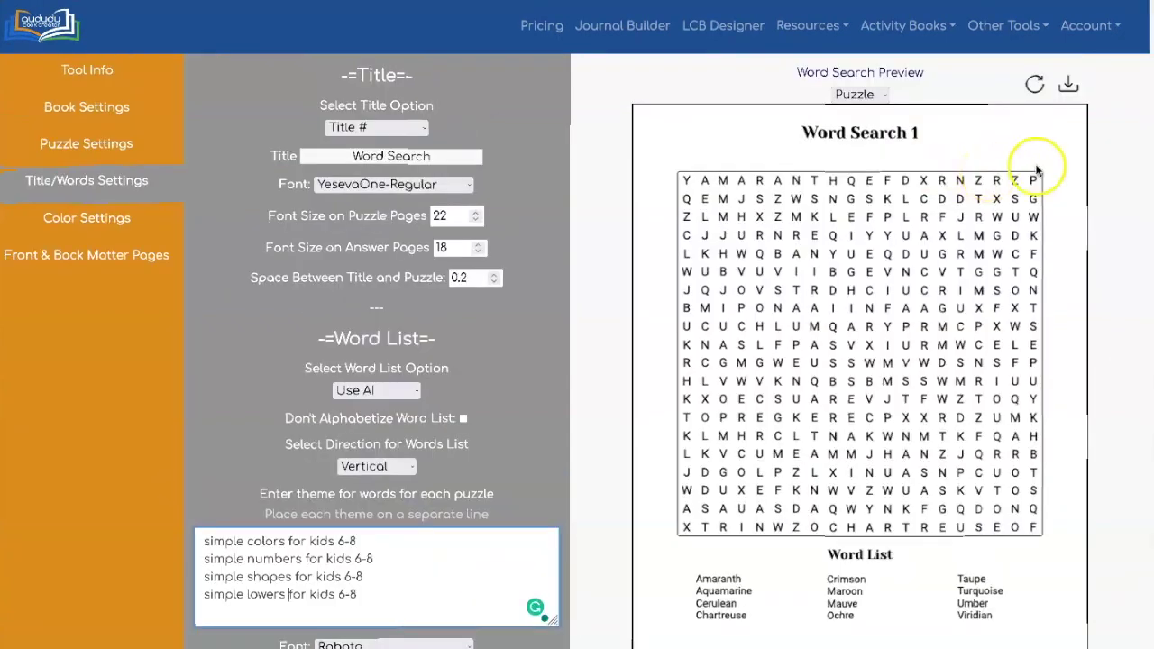
- Generate a PDF of the puzzles, glance through it, and close it
click(1068, 84)
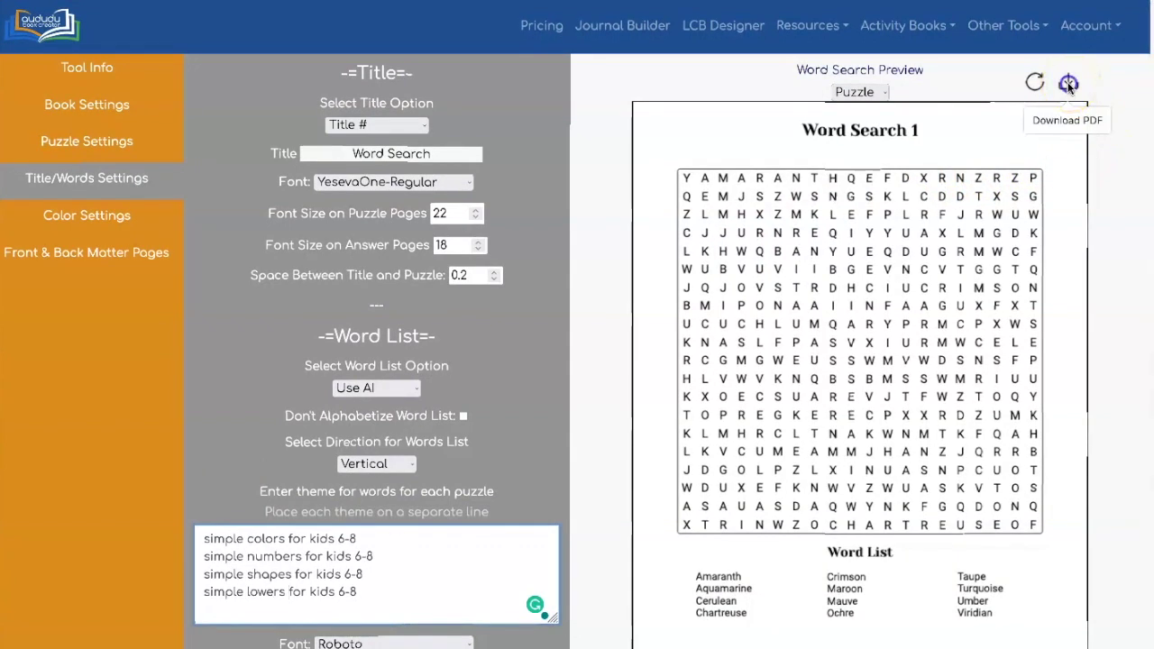
scroll(305, 307, down, 10)
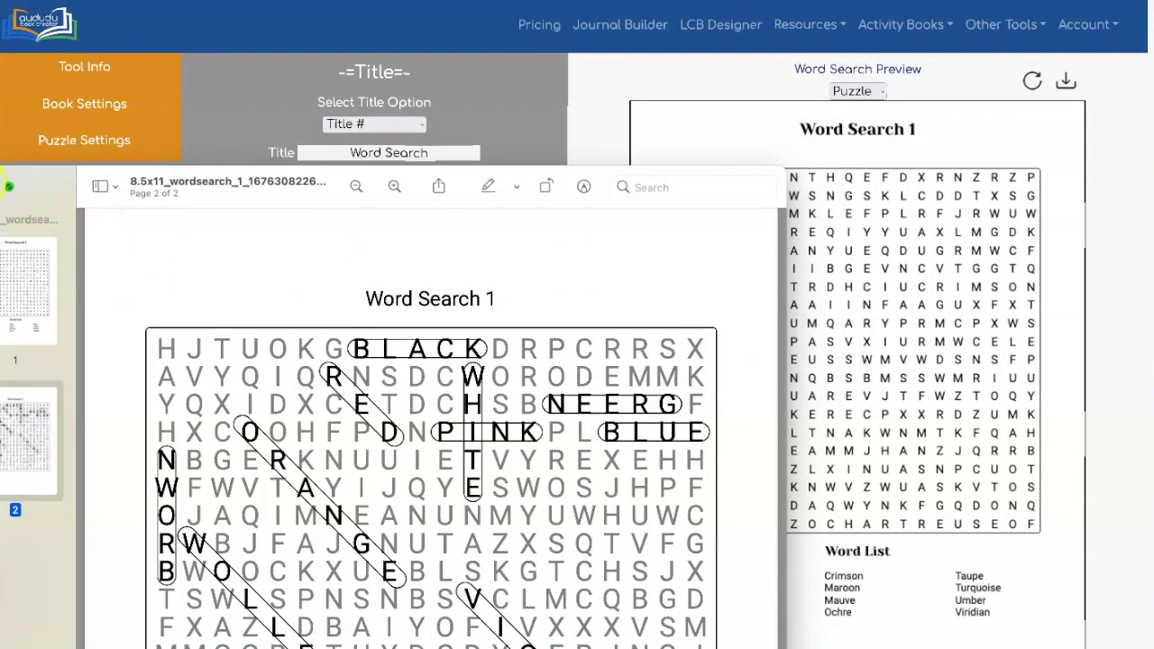
click(5, 186)
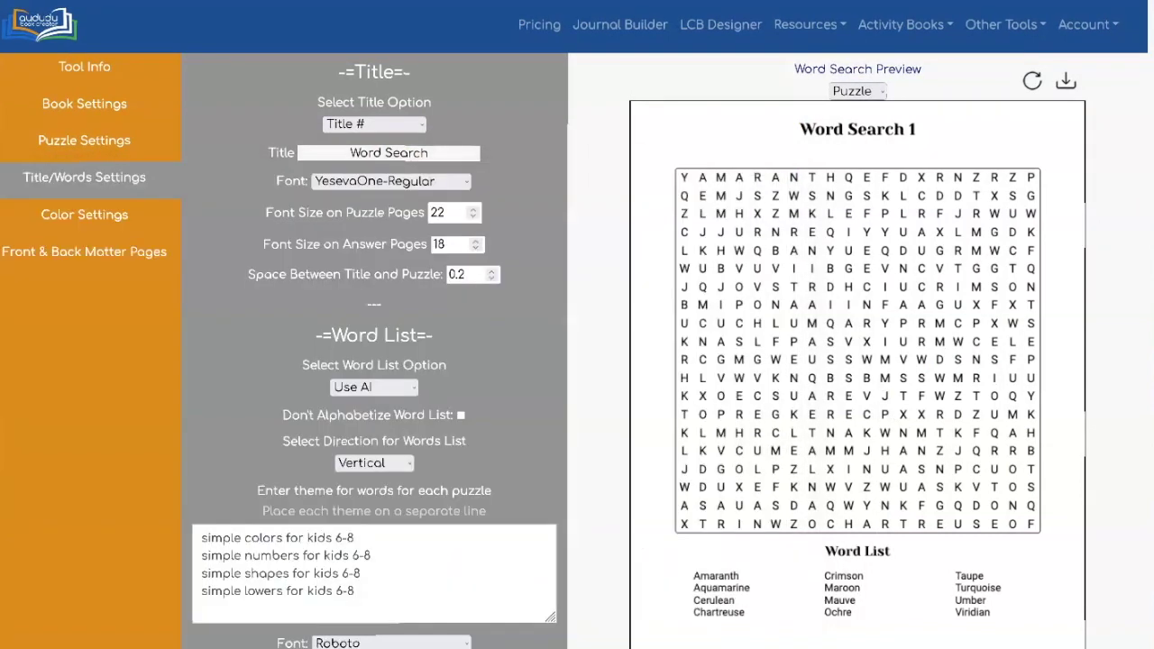
- Set the Number of Puzzles to 4 in Puzzle Settings
click(90, 141)
click(335, 256)
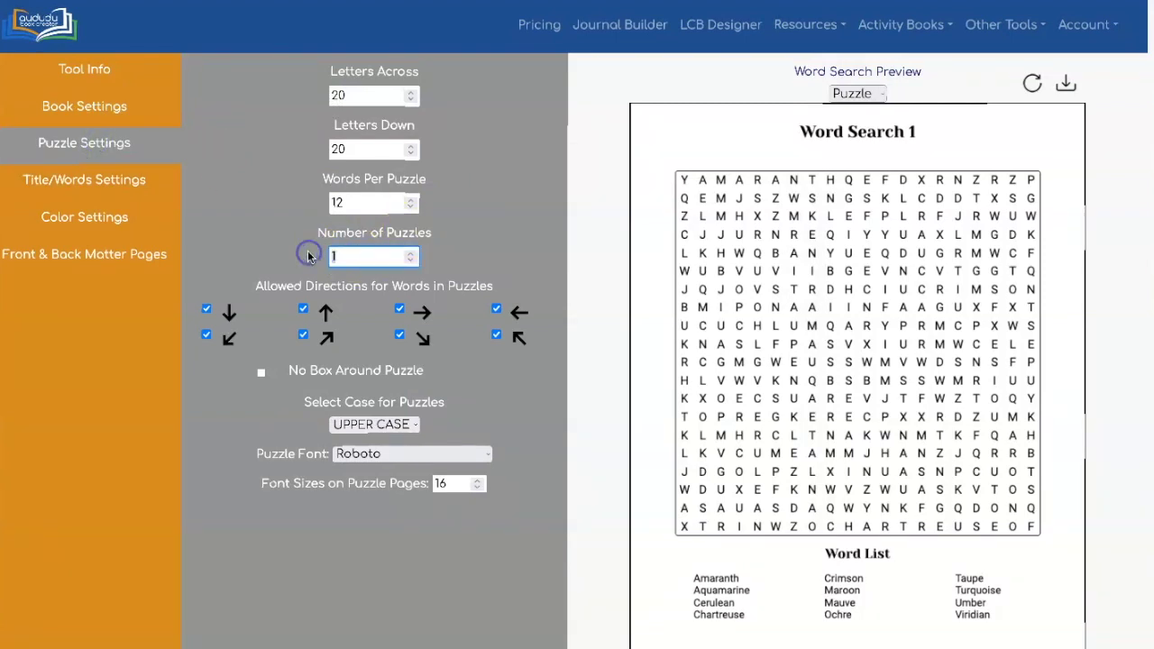
key(BackSpace)
text(4)
click(103, 179)
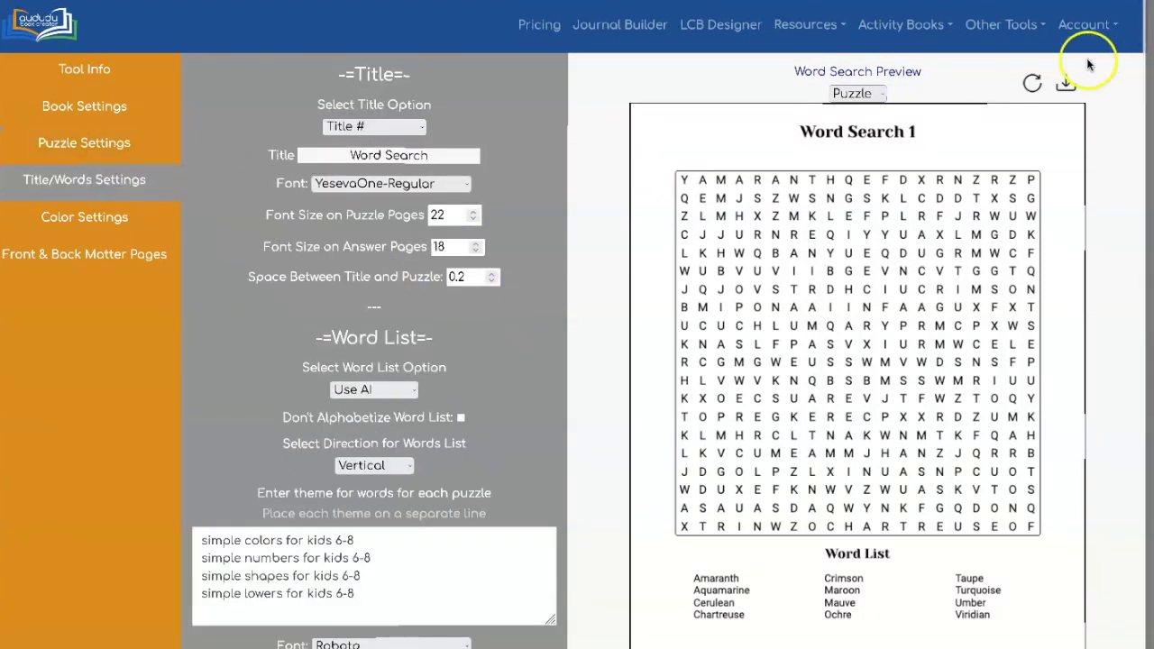
- Set 4 answers per page in Book Settings and download the four-puzzle PDF
click(75, 101)
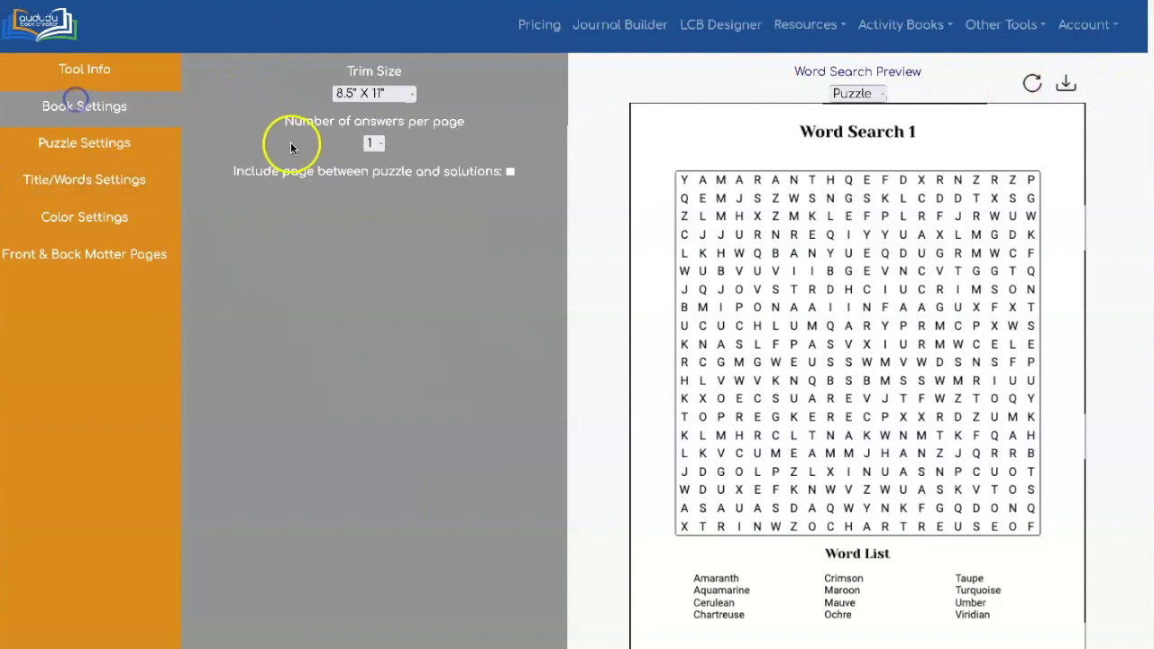
click(374, 142)
click(373, 178)
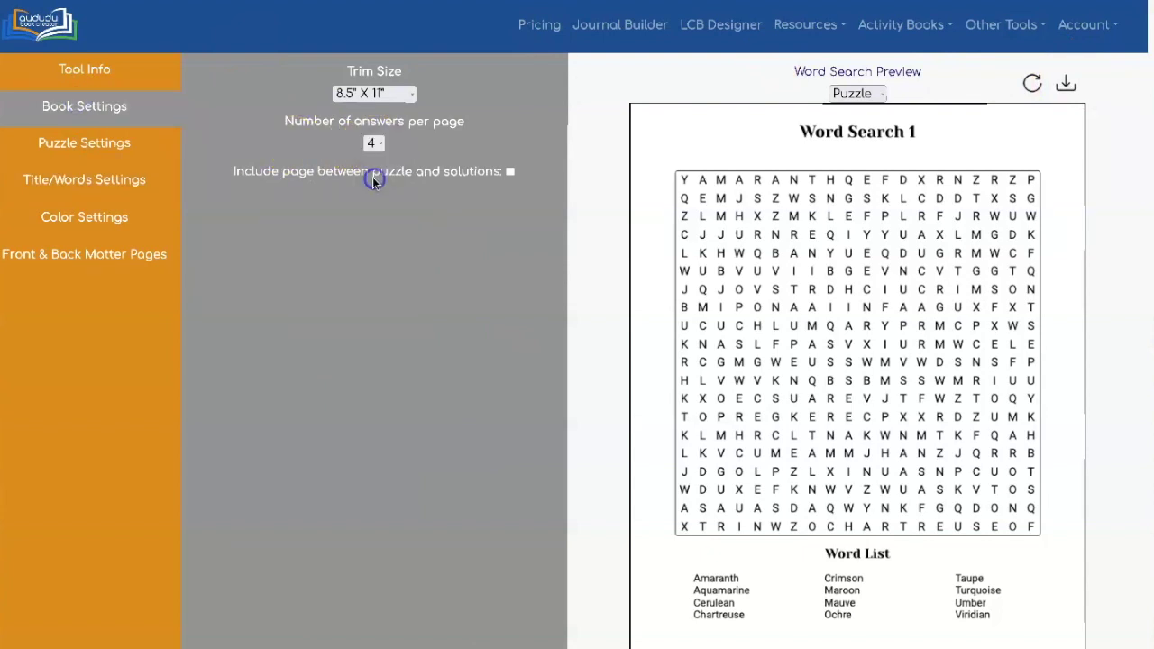
click(128, 181)
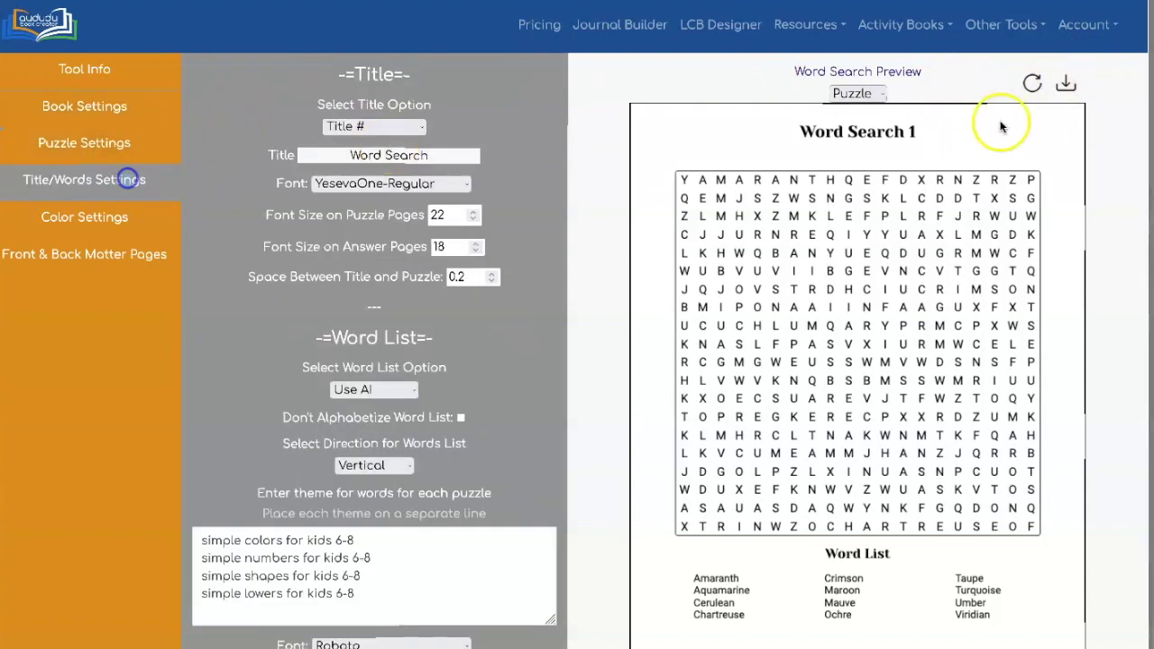
click(1066, 86)
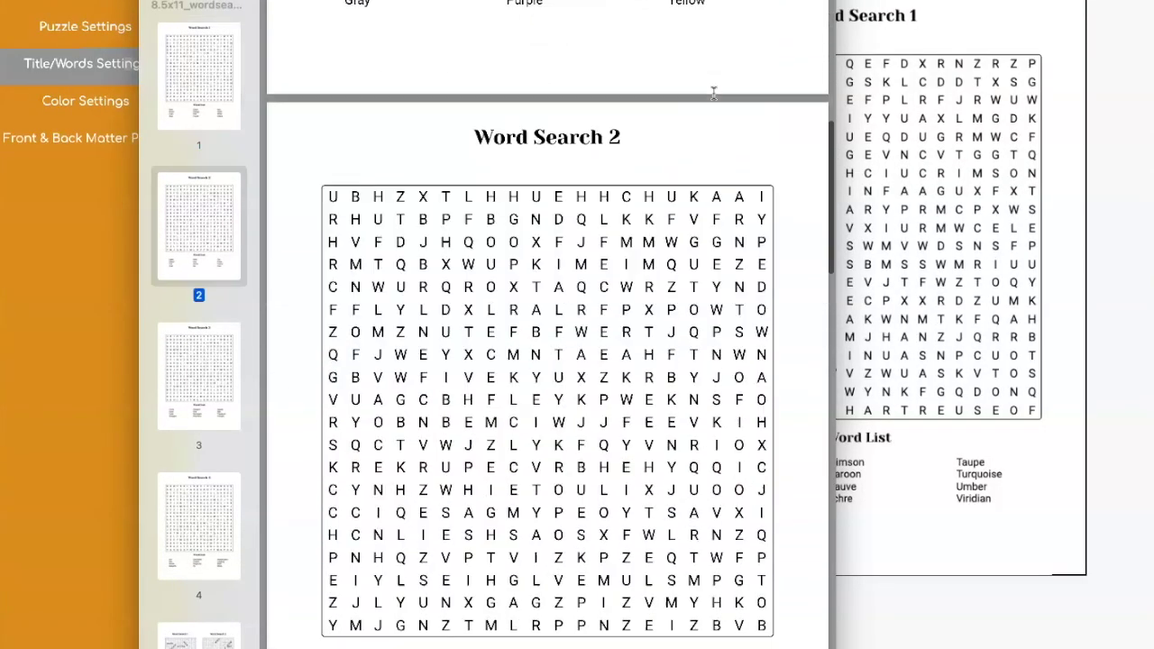
- Scroll through the PDF to check the word lists on Word Search 2, 3 and 4
scroll(714, 93, up, 3)
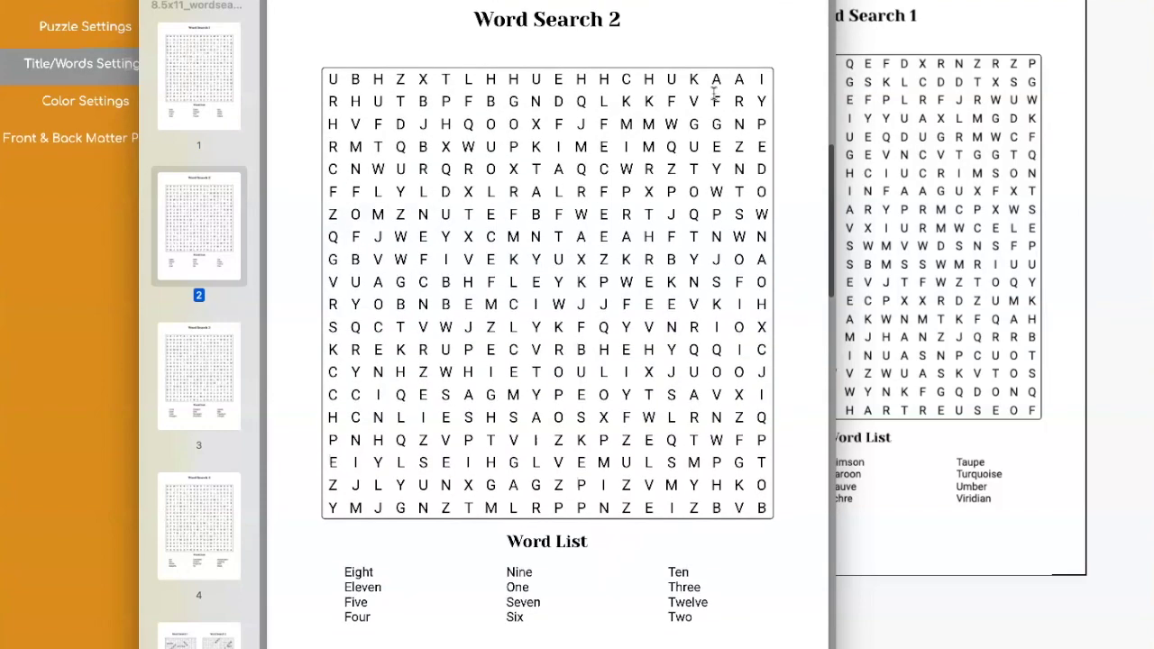
scroll(714, 94, down, 16)
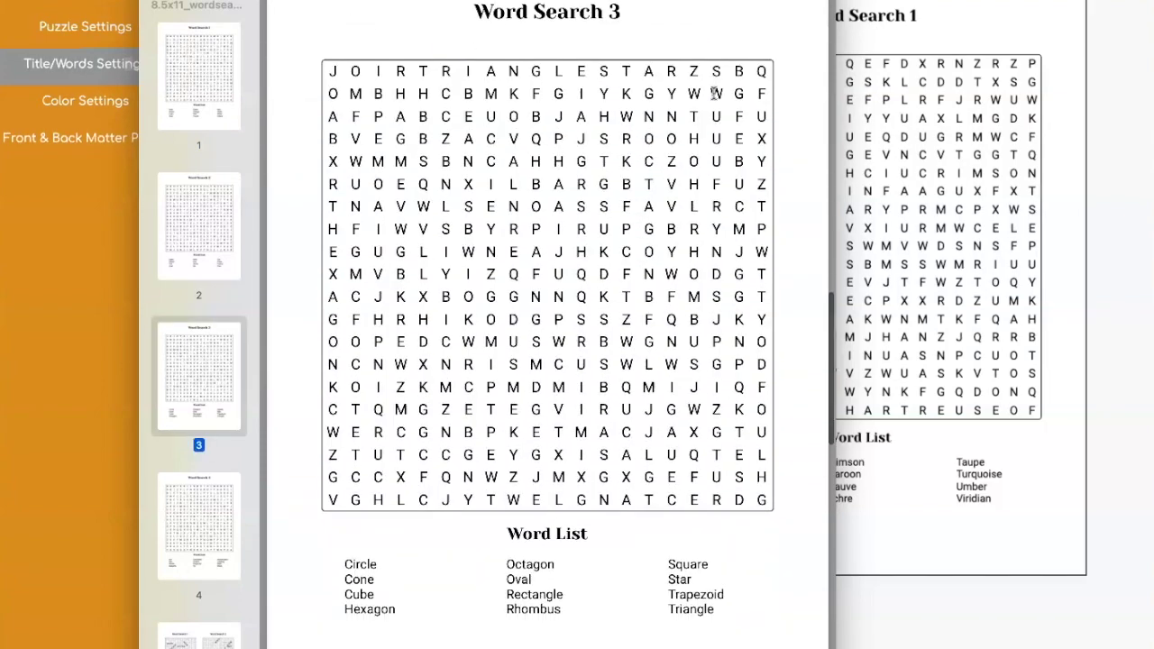
scroll(714, 94, down, 11)
scroll(713, 94, down, 4)
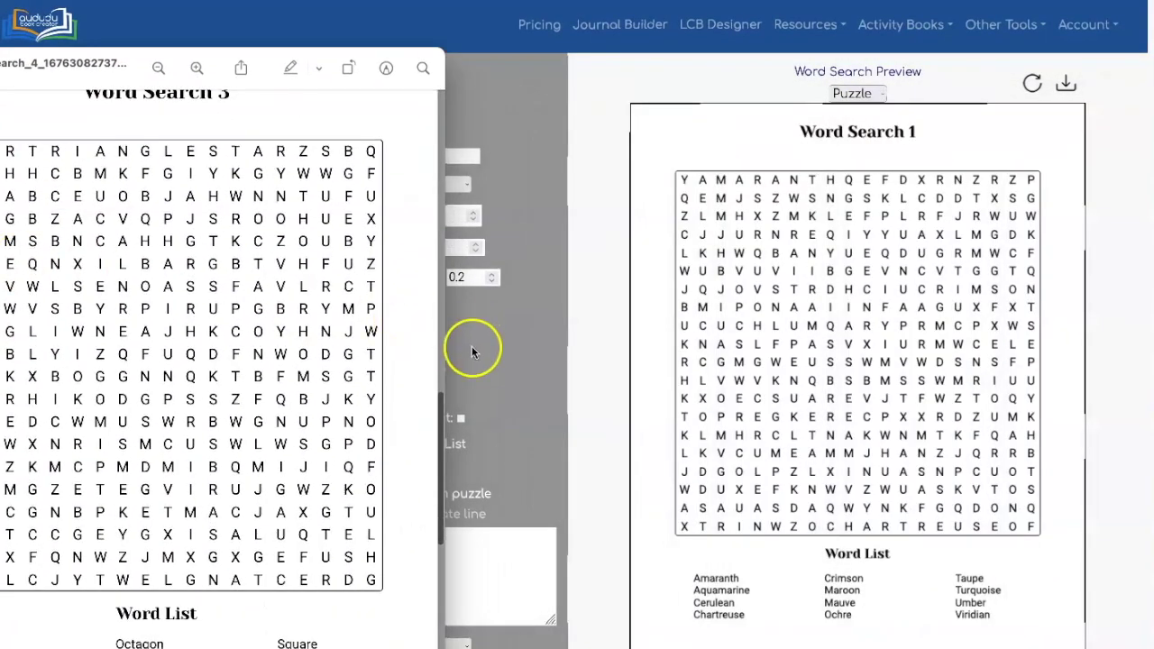
scroll(376, 381, down, 6)
scroll(336, 386, down, 8)
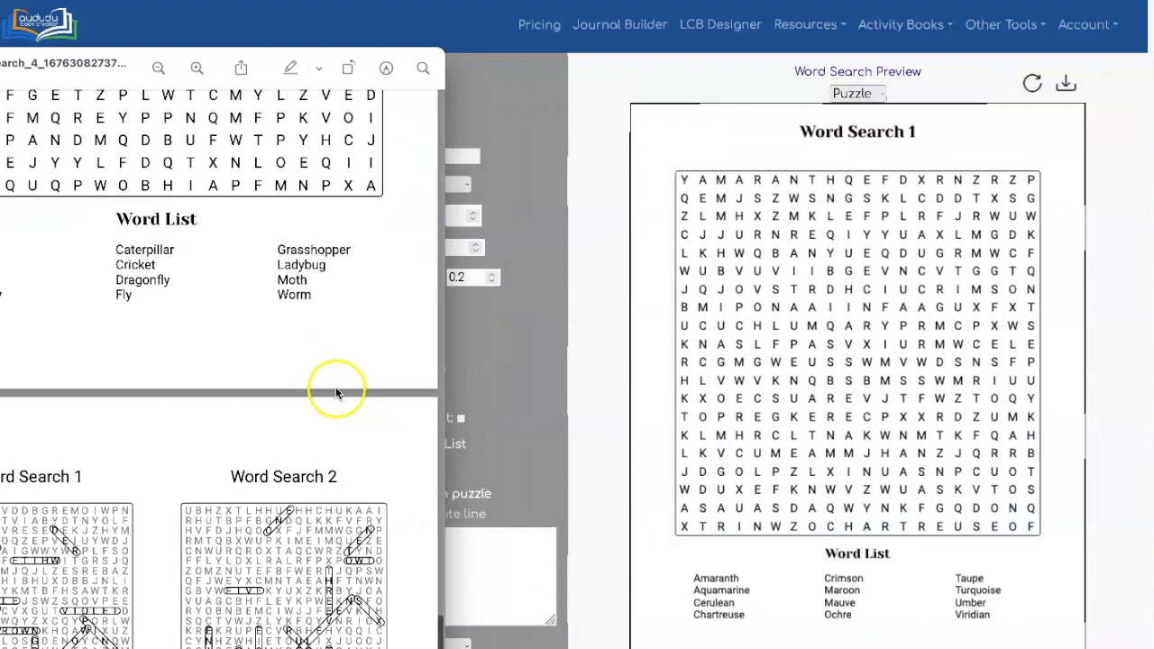
scroll(335, 391, up, 3)
scroll(336, 394, up, 1)
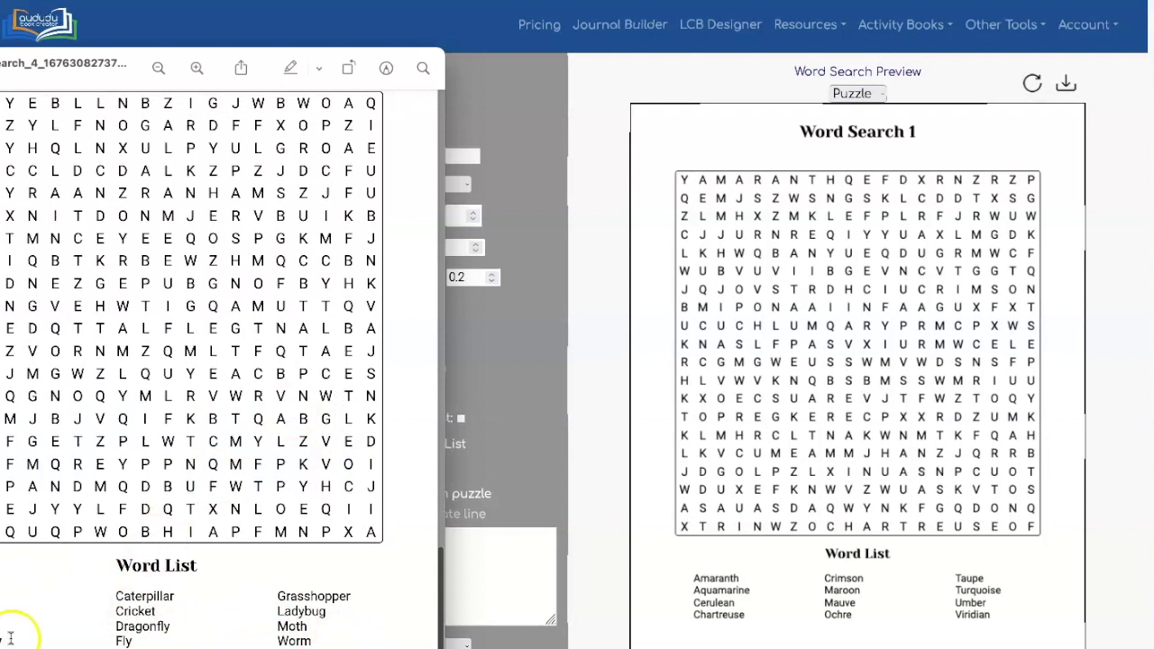
- Fix the fourth theme's 'lowers' to 'flowers' and download a new PDF
click(451, 580)
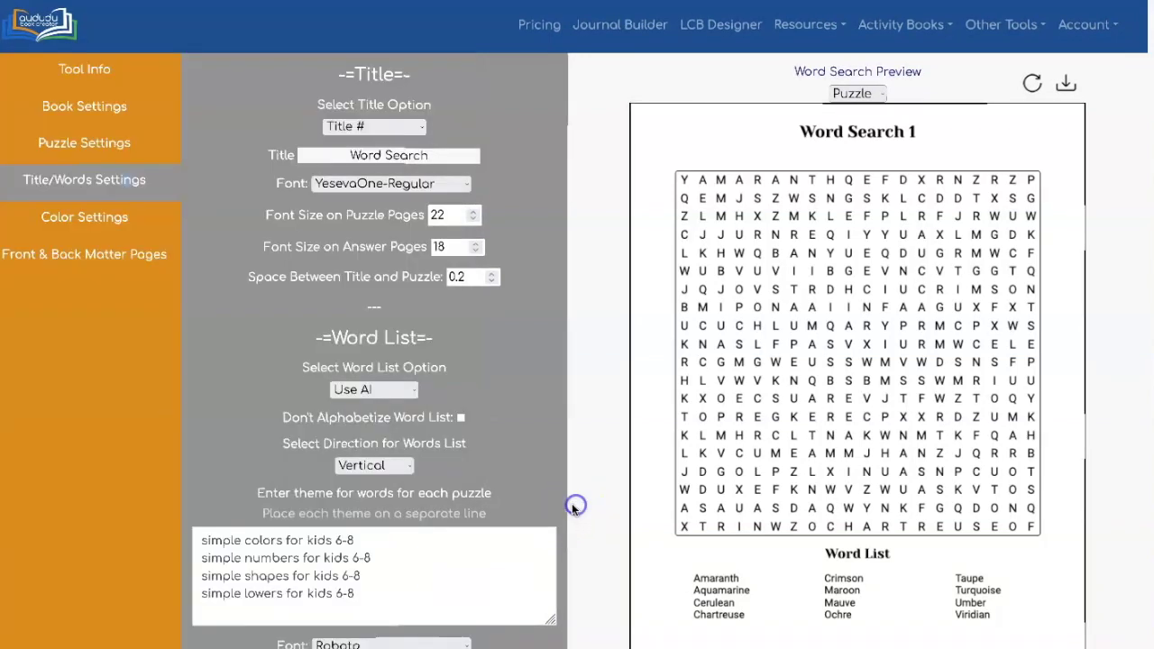
double_click(264, 595)
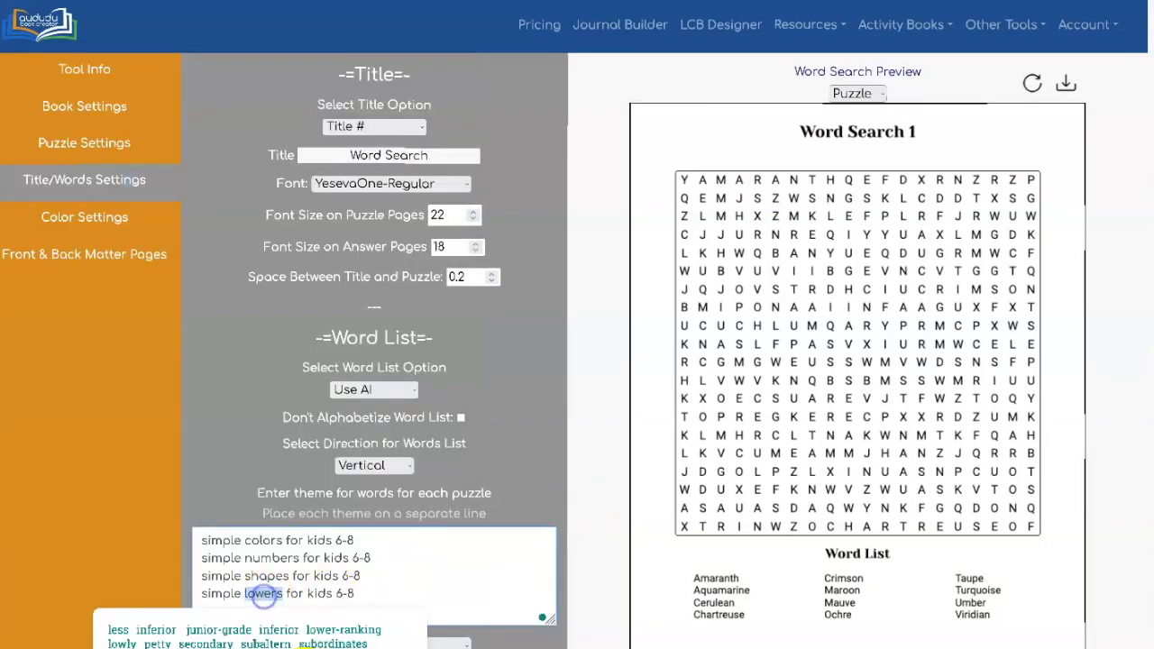
click(495, 579)
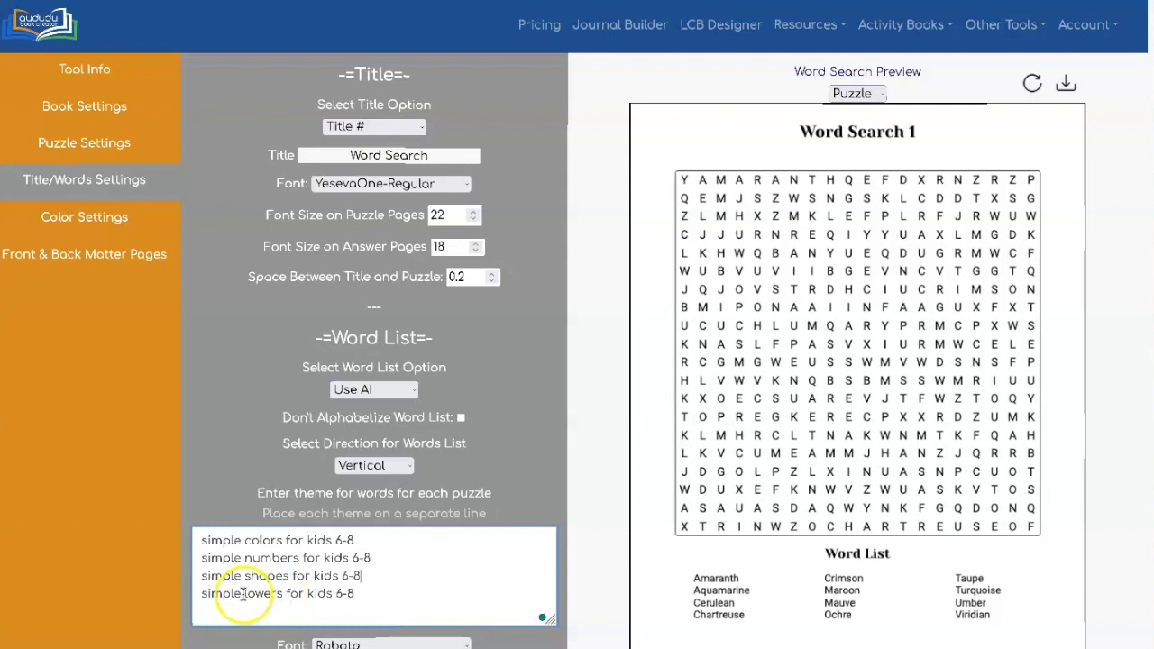
click(246, 594)
text(f)
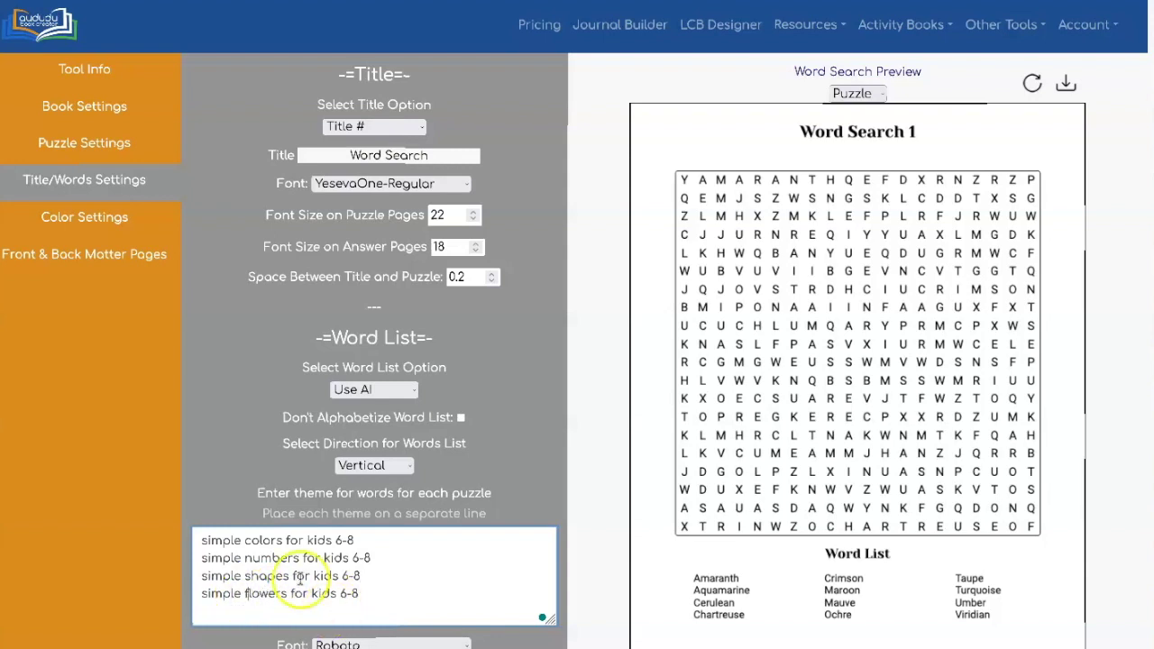
click(1066, 84)
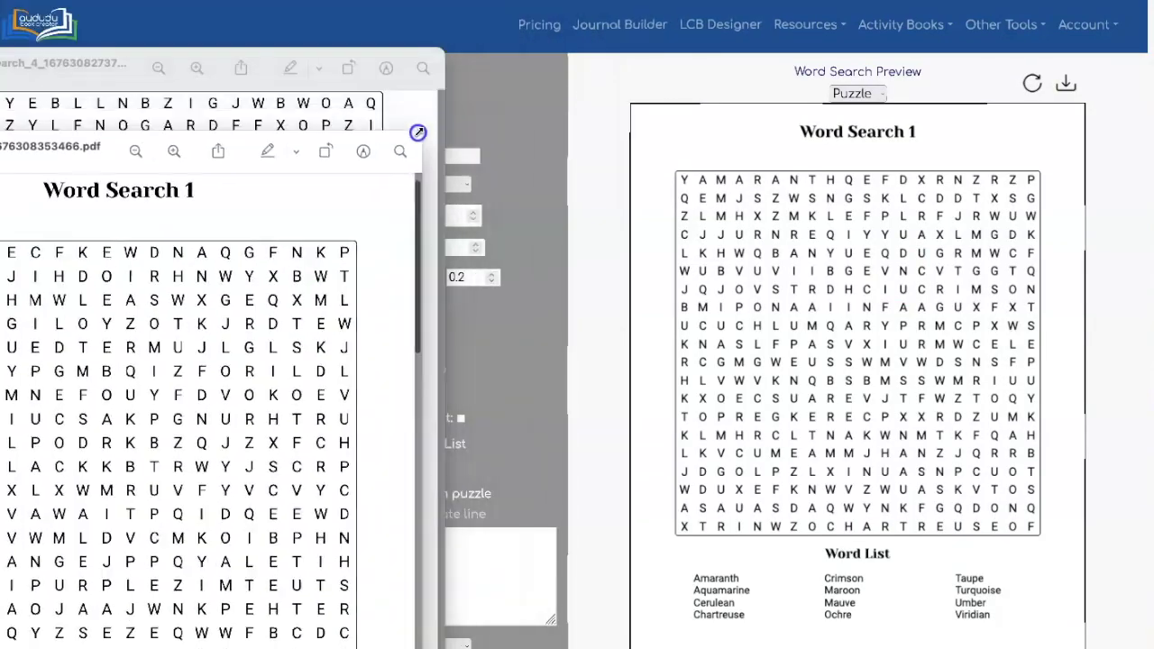
- Enlarge the new PDF window, move it to the right, and scroll through its pages
double_click(405, 142)
drag(378, 77, 615, 49)
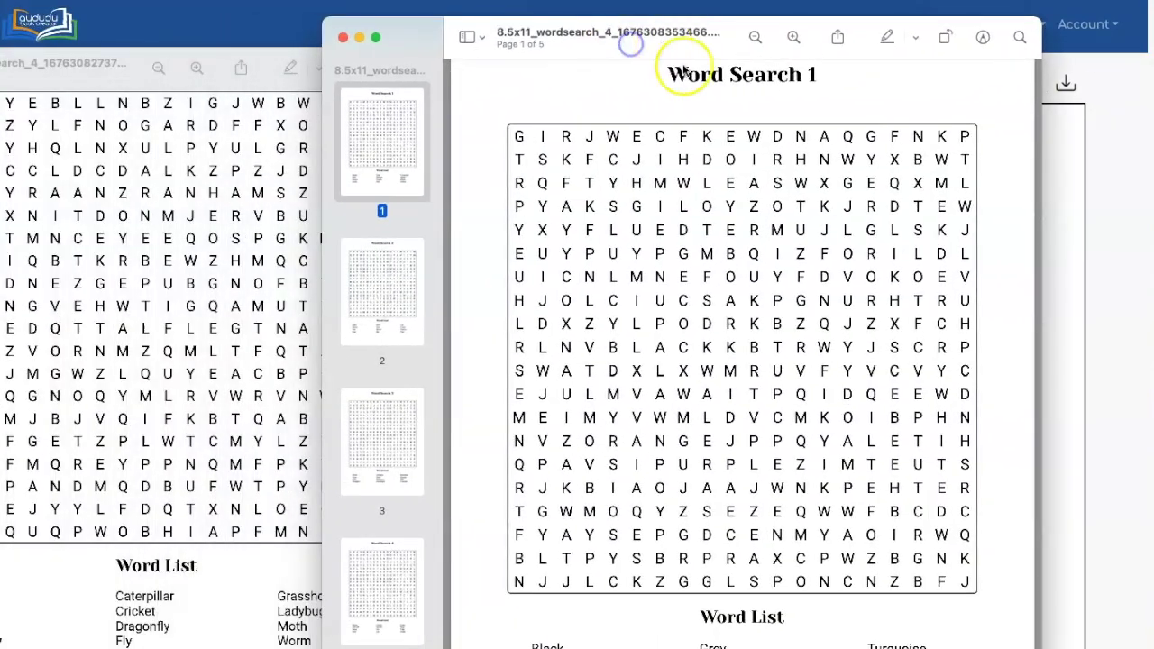
scroll(748, 181, down, 15)
scroll(745, 184, down, 20)
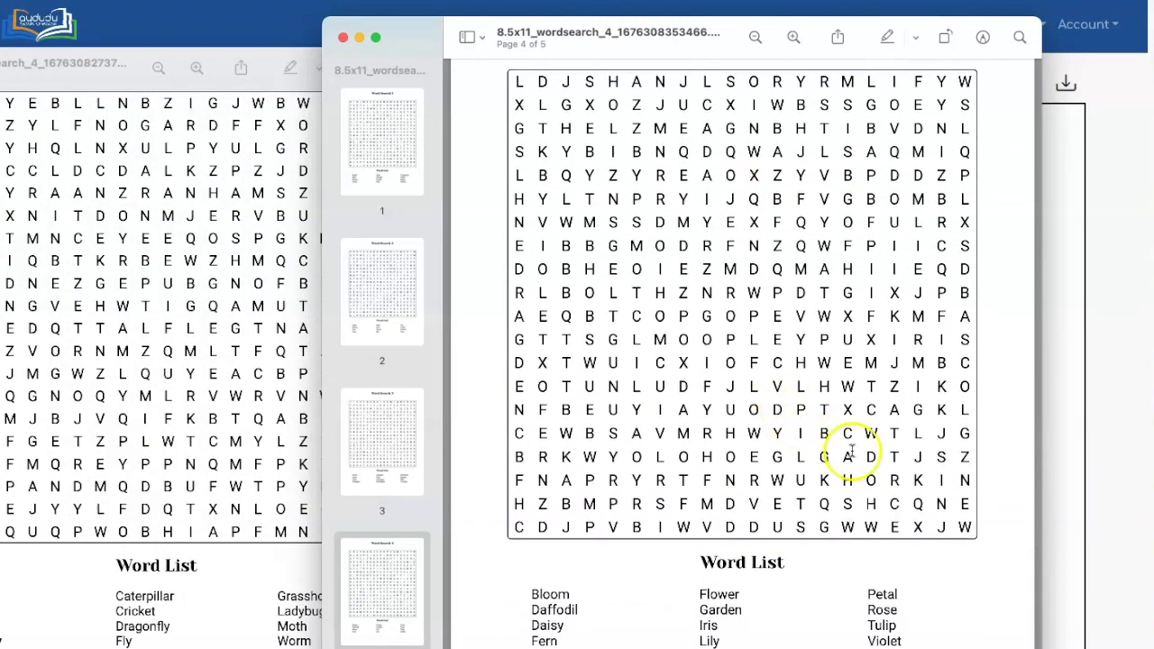
- Switch between the earlier and new PDFs to compare the insect and flower word lists
click(294, 615)
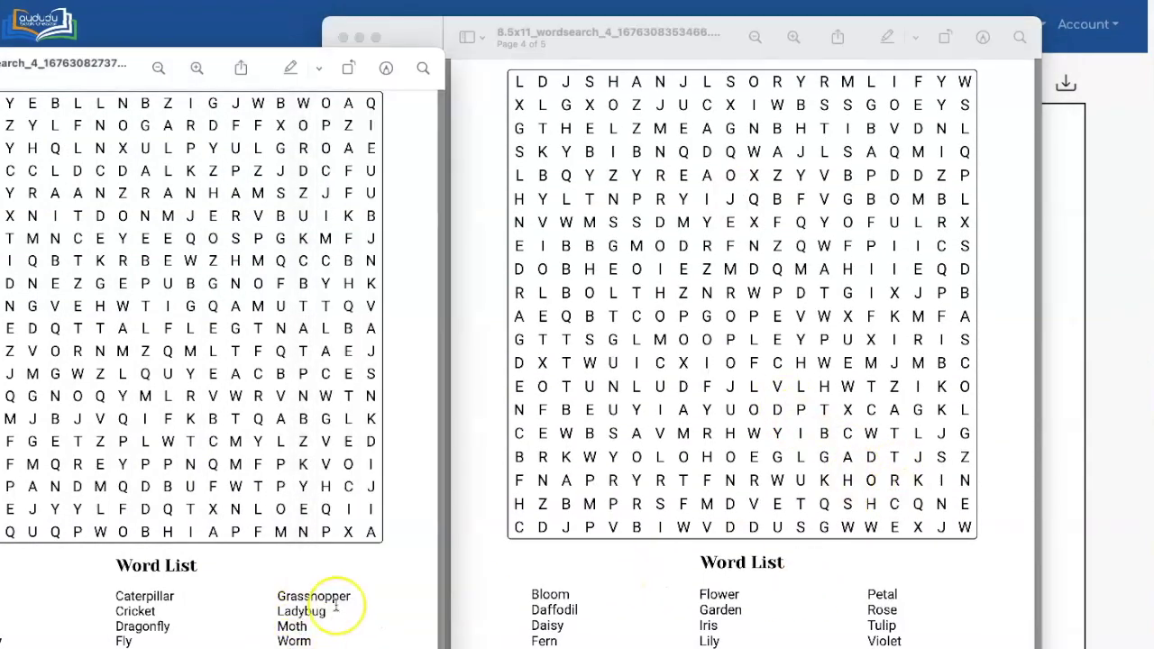
scroll(334, 605, up, 10)
scroll(670, 595, up, 10)
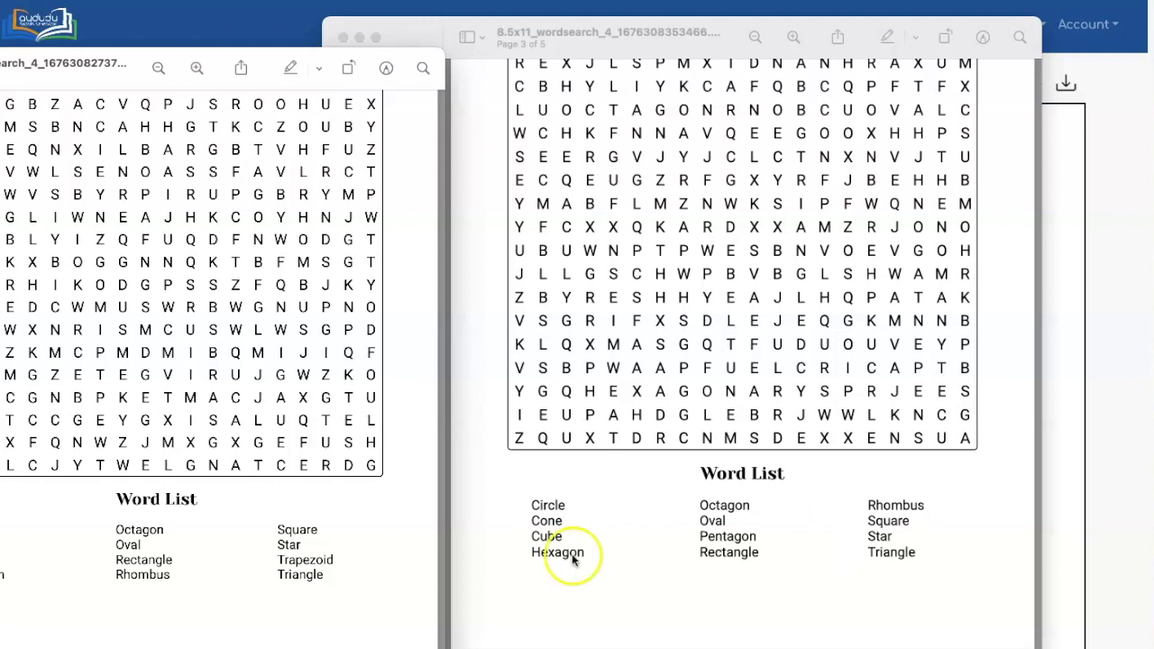
click(557, 510)
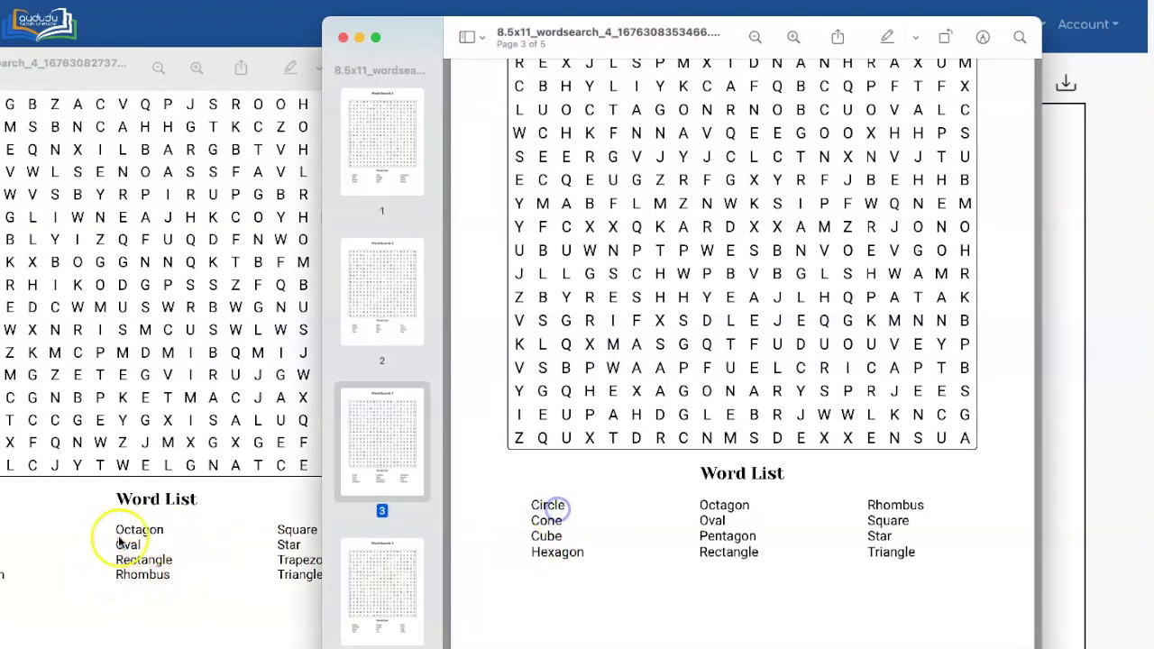
click(181, 572)
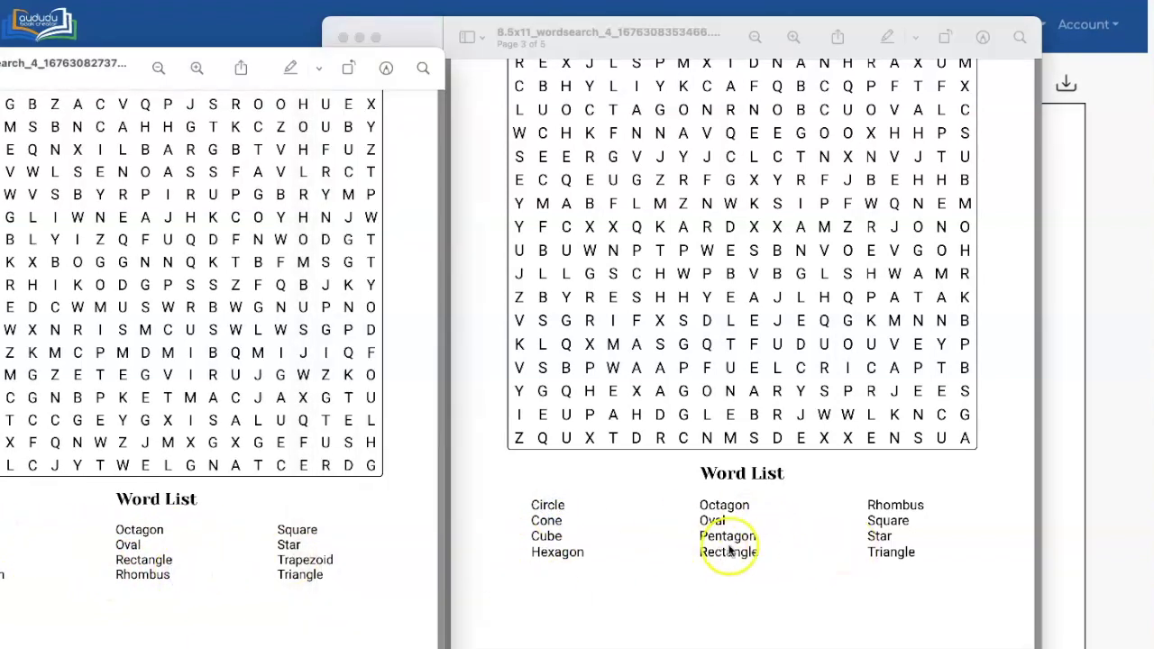
scroll(279, 555, up, 10)
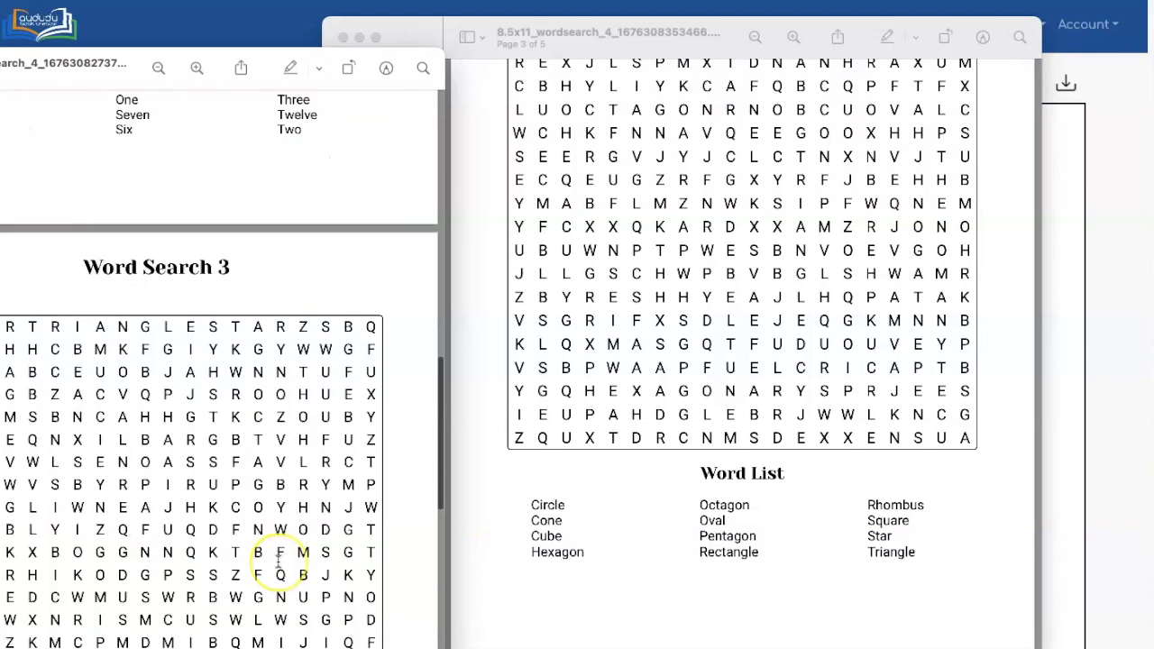
scroll(707, 500, up, 10)
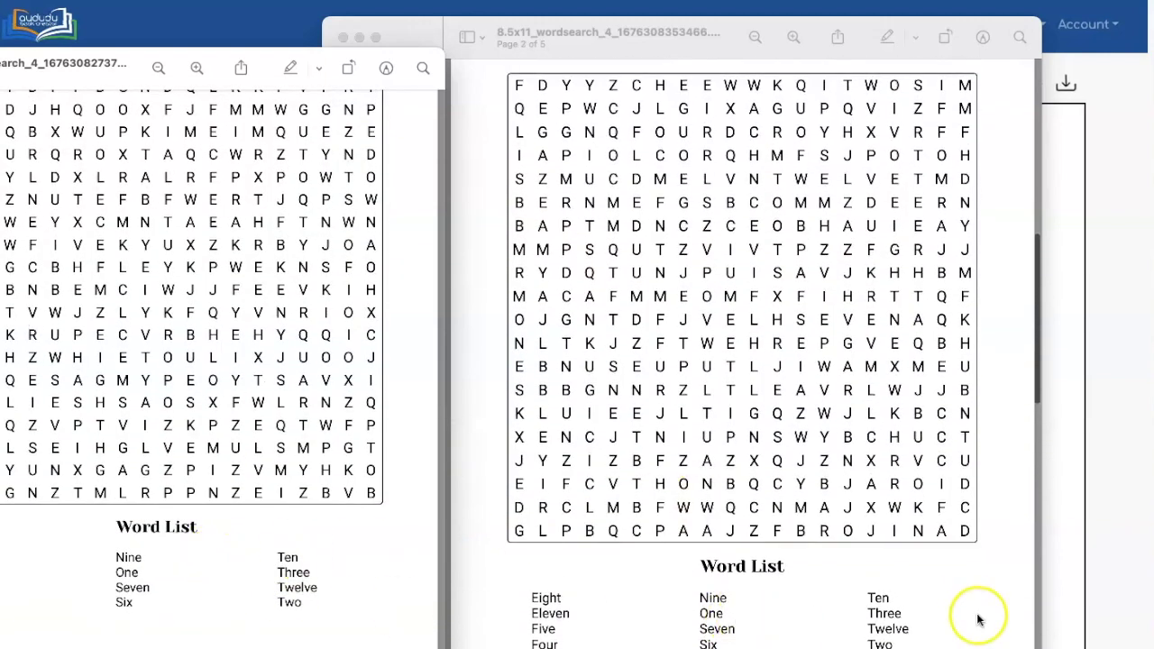
scroll(224, 574, up, 10)
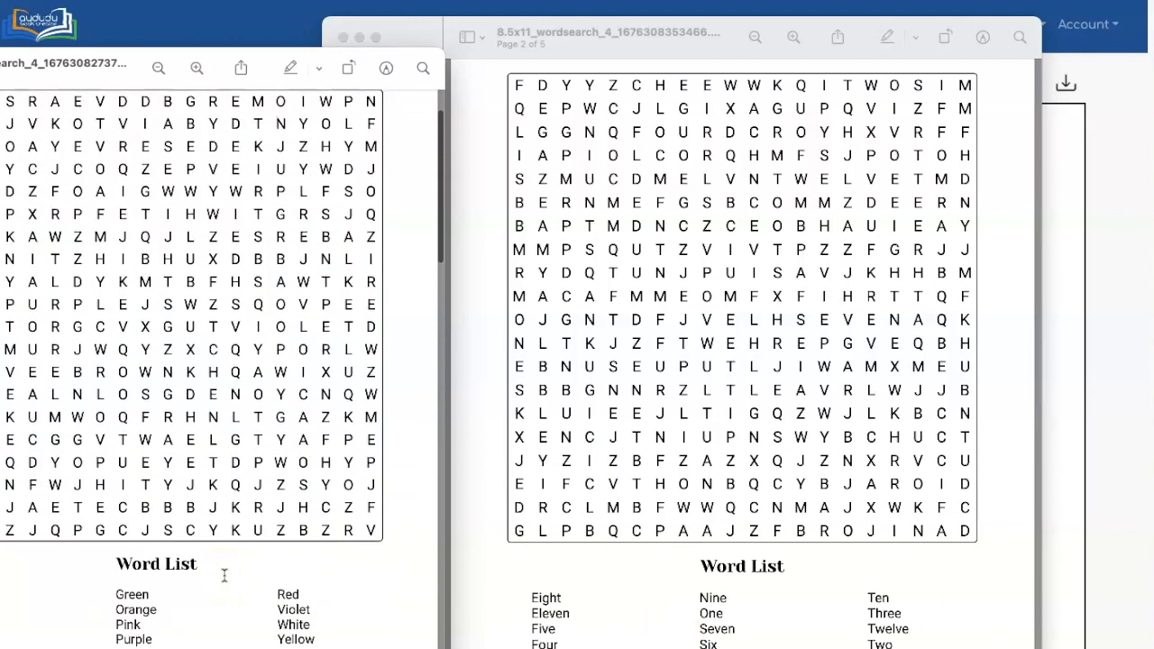
scroll(768, 509, up, 10)
scroll(771, 519, up, 2)
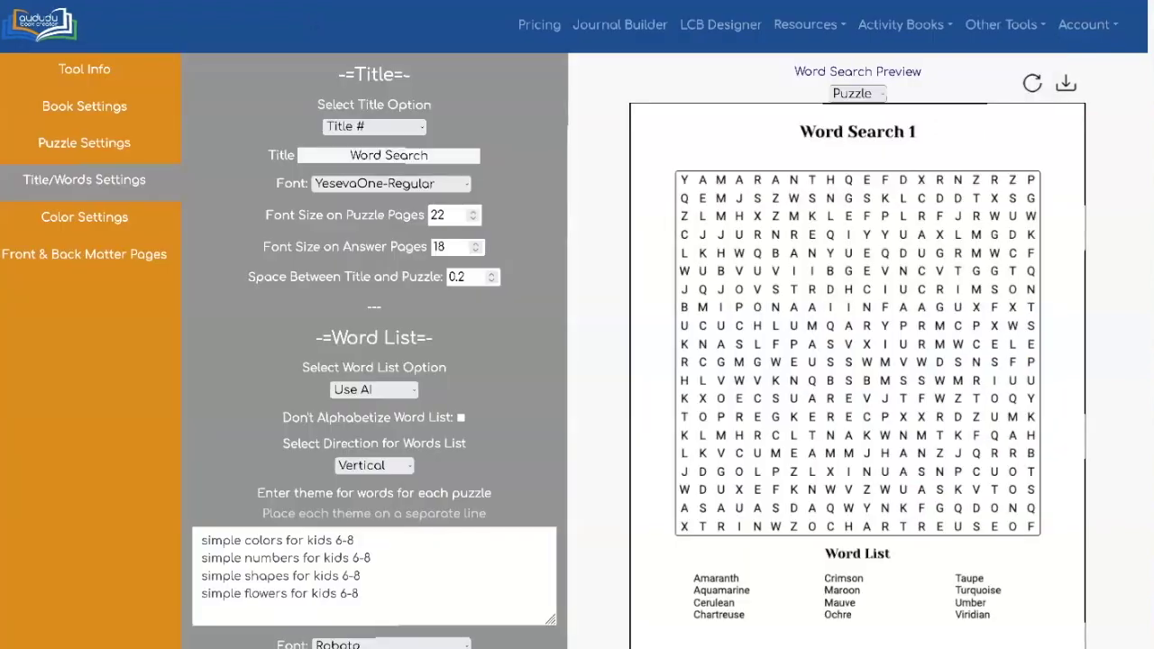
drag(312, 541, 356, 541)
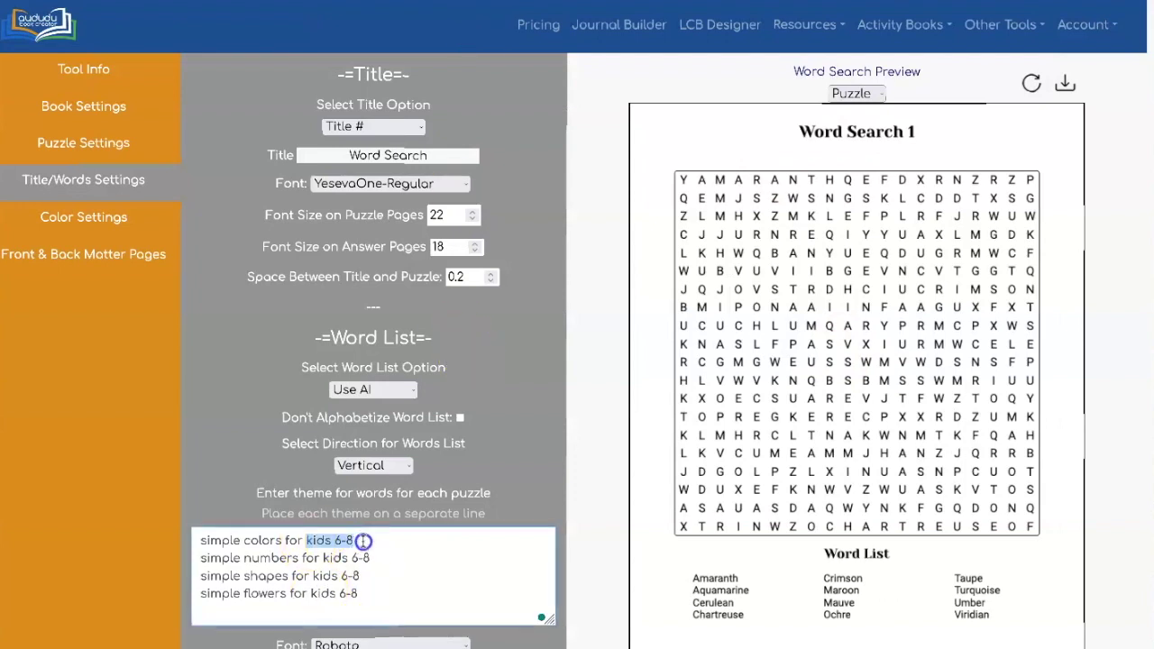
click(385, 548)
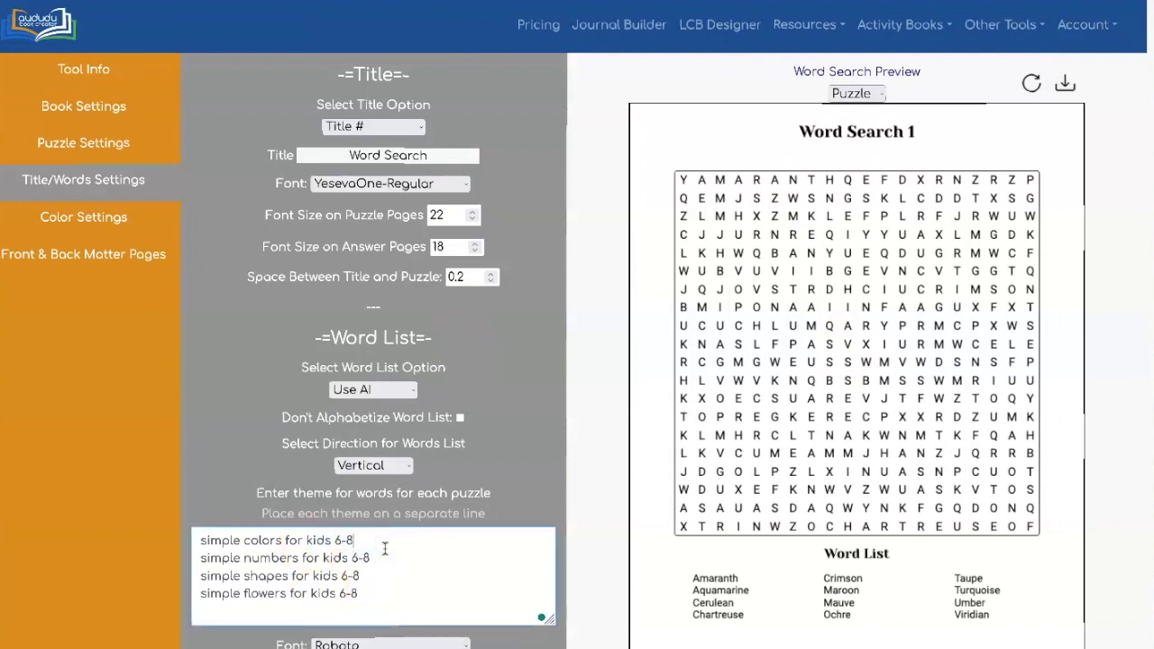